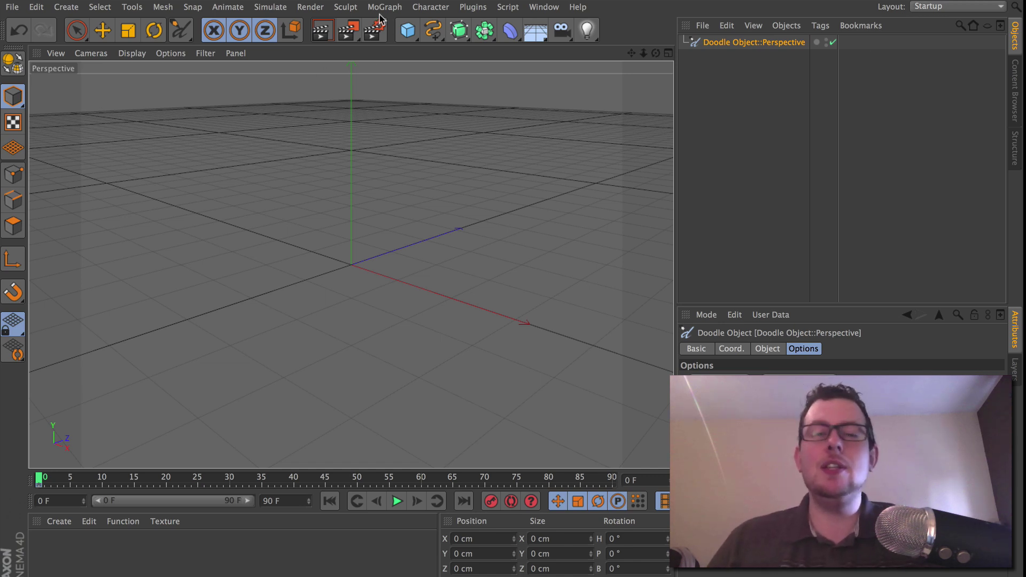
Bring up Render Settings, shift the window up-left, and show the Anti-Aliasing mode choices
{"action": "left_click", "coordinate": [374, 30]}
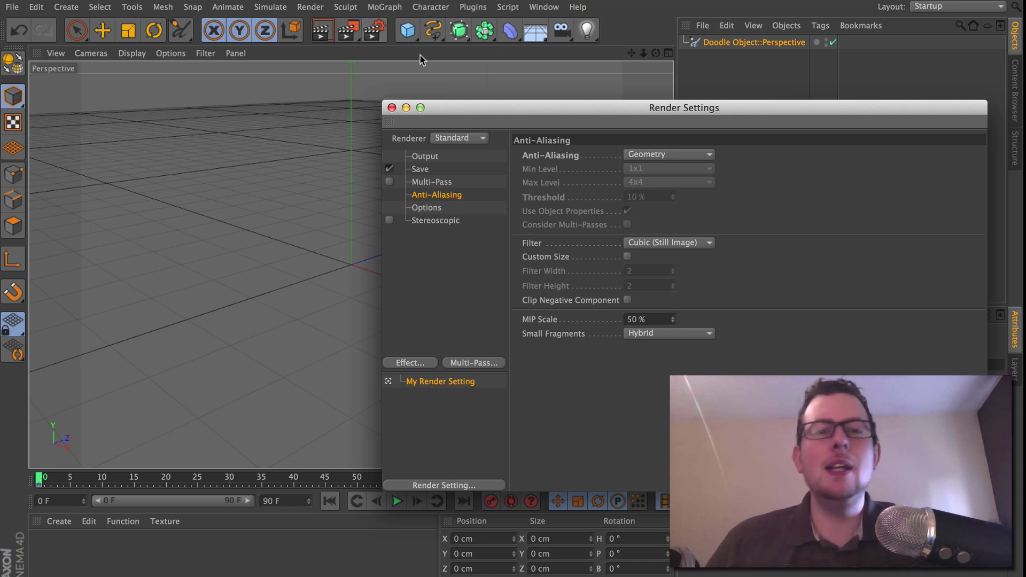
{"action": "left_click_drag", "start_coordinate": [488, 108], "coordinate": [379, 67]}
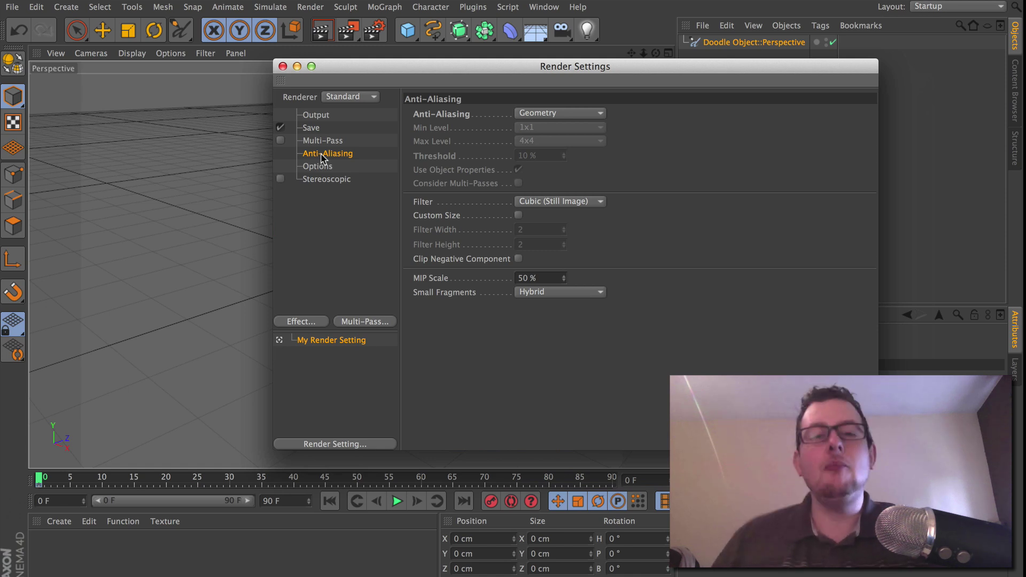
{"action": "left_click", "coordinate": [564, 114]}
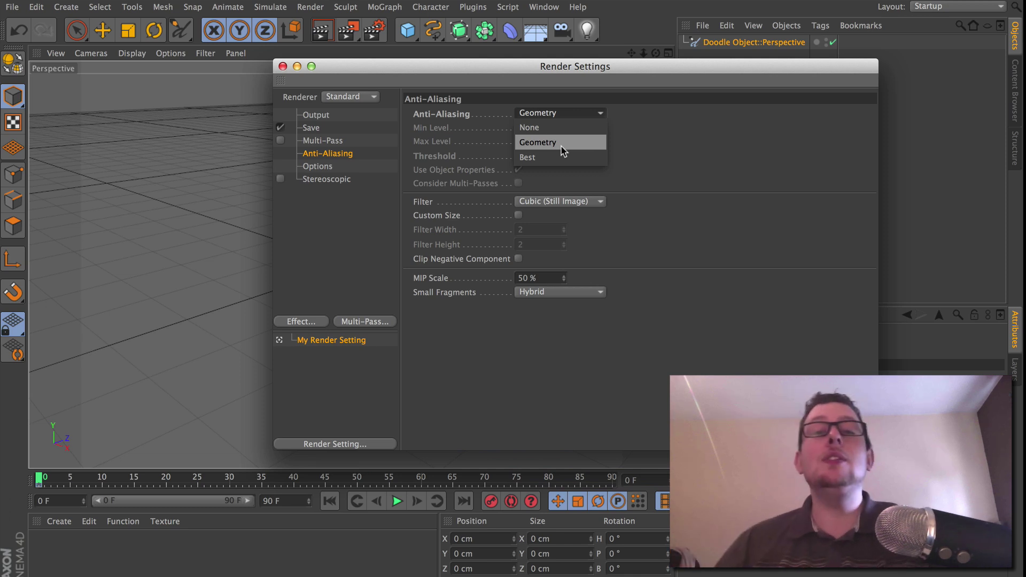
{"action": "left_click", "coordinate": [561, 157]}
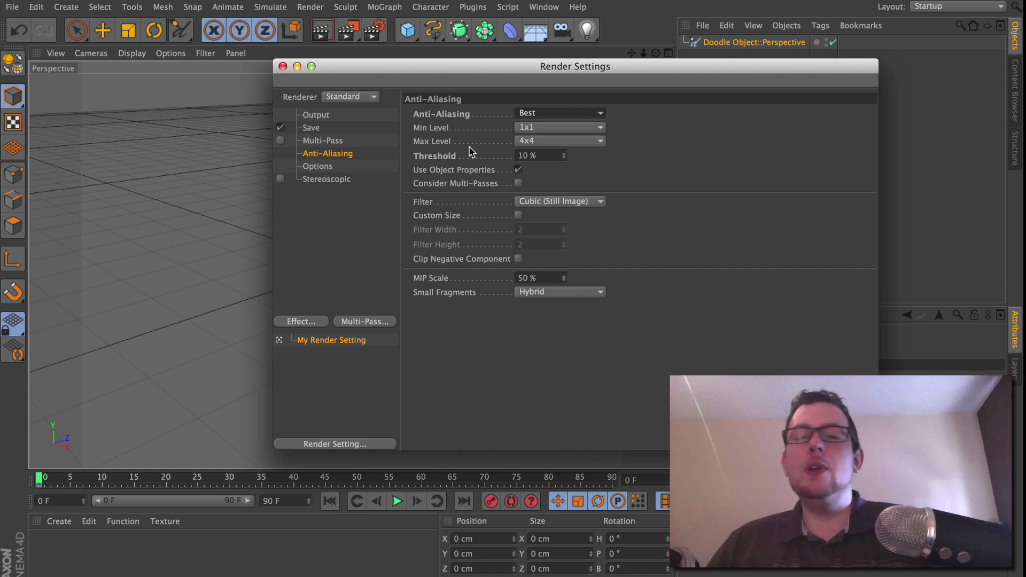
{"action": "left_click", "coordinate": [443, 128]}
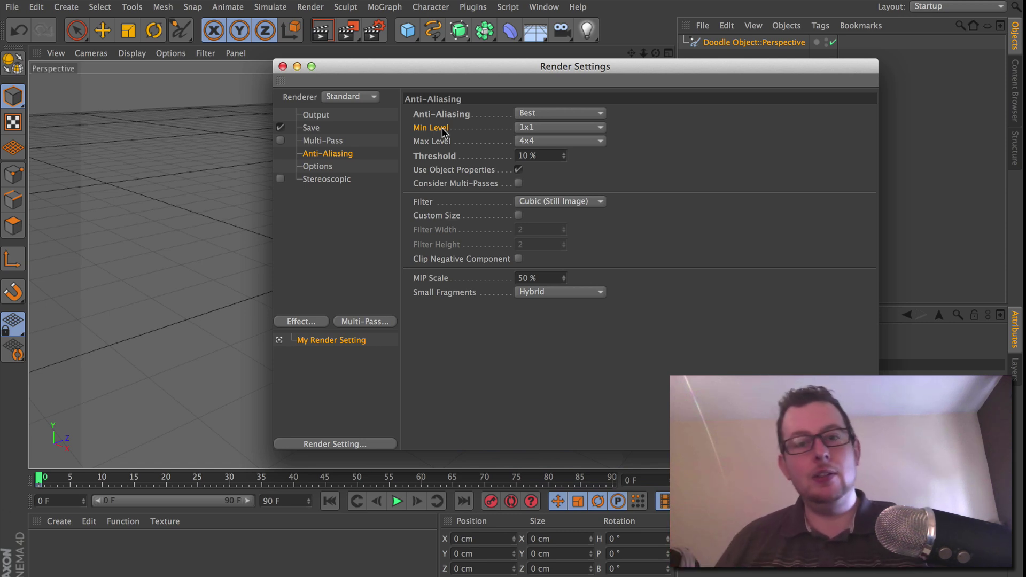
{"action": "left_click", "coordinate": [529, 128]}
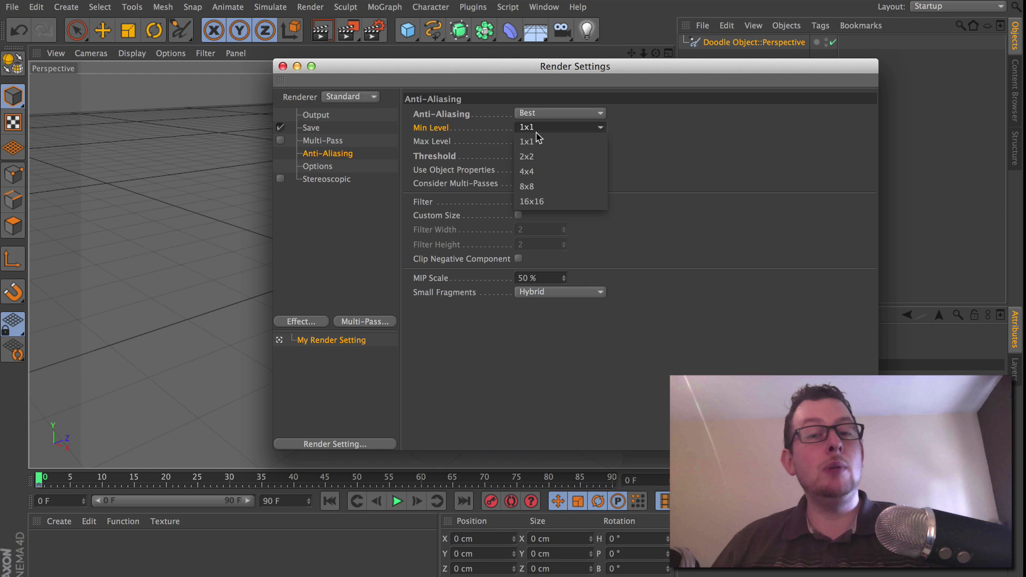
{"action": "left_click", "coordinate": [551, 166]}
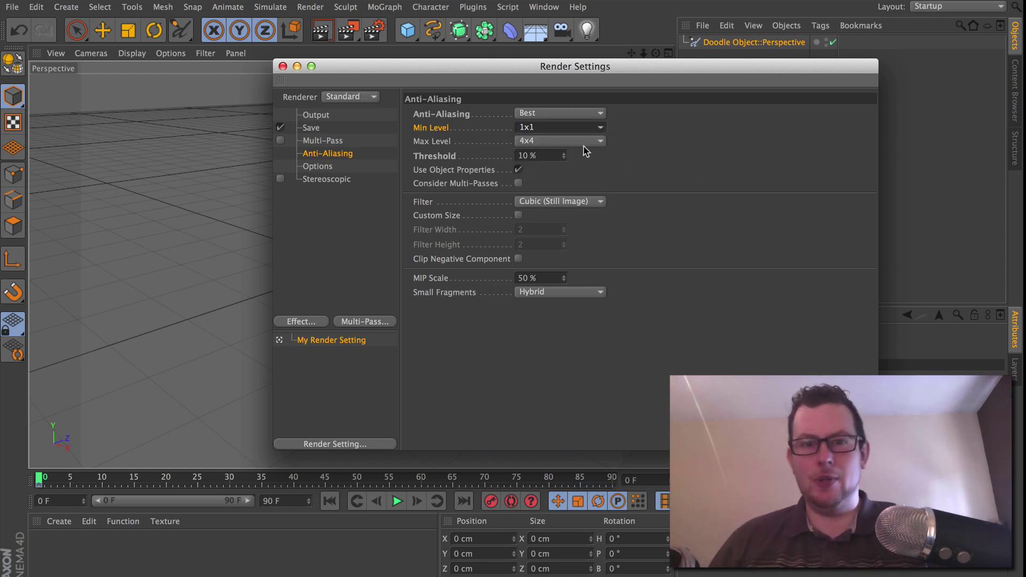
{"action": "left_click", "coordinate": [531, 132]}
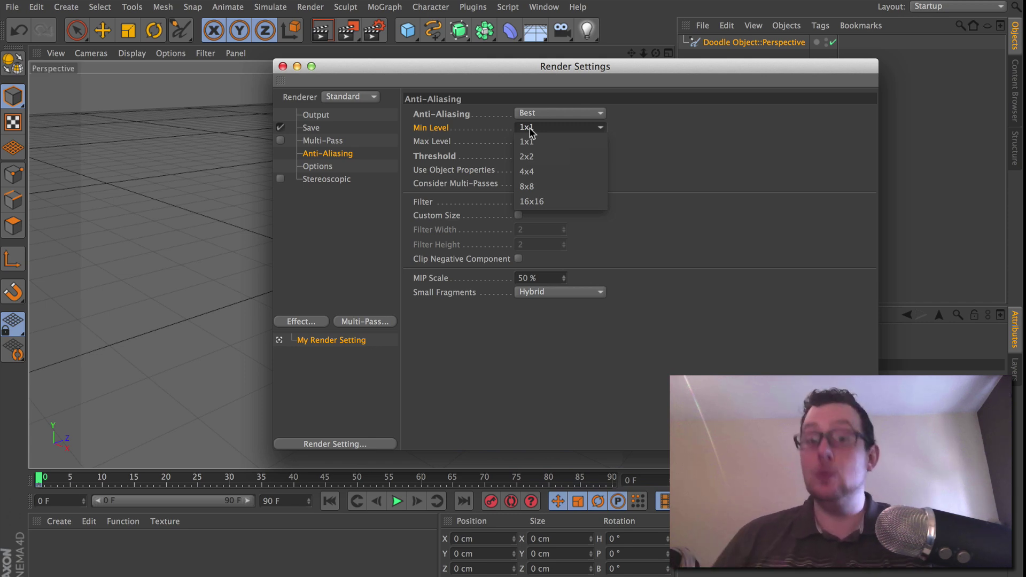
{"action": "left_click", "coordinate": [650, 137]}
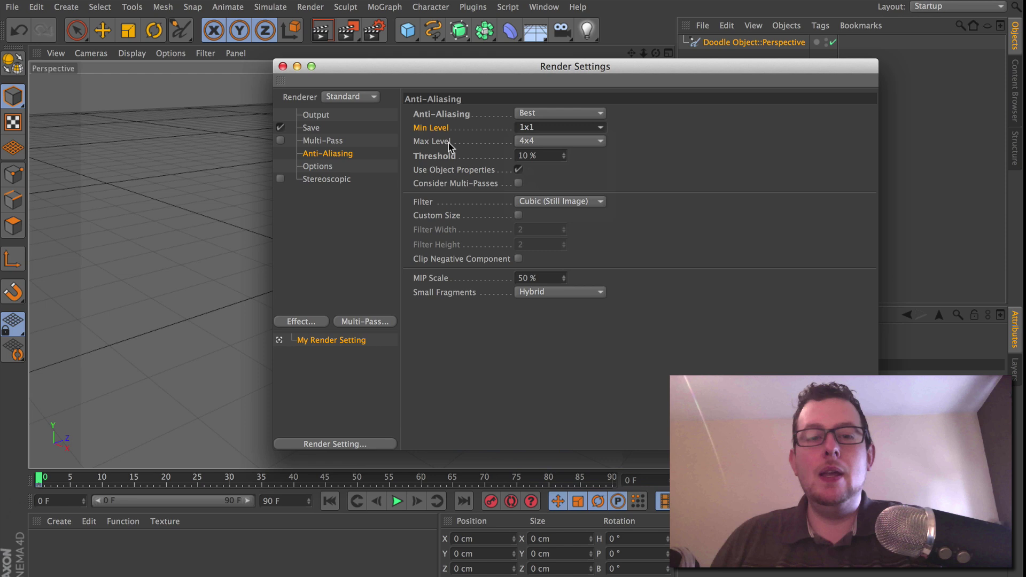
Compare the Max Level and Min Level choices, then set Max Level to 8x8
{"action": "left_click", "coordinate": [550, 143]}
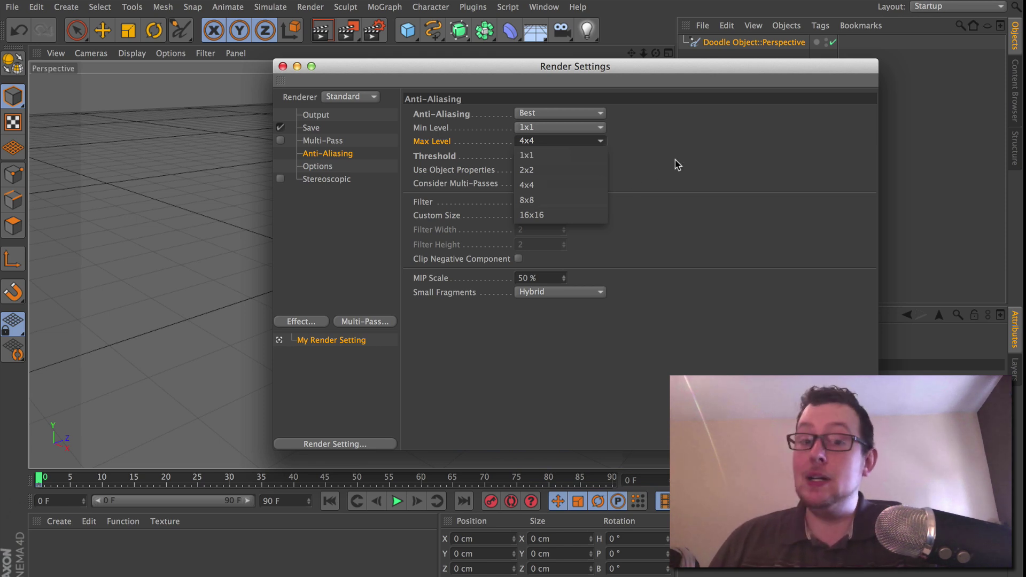
{"action": "left_click", "coordinate": [582, 143]}
{"action": "left_click", "coordinate": [562, 129]}
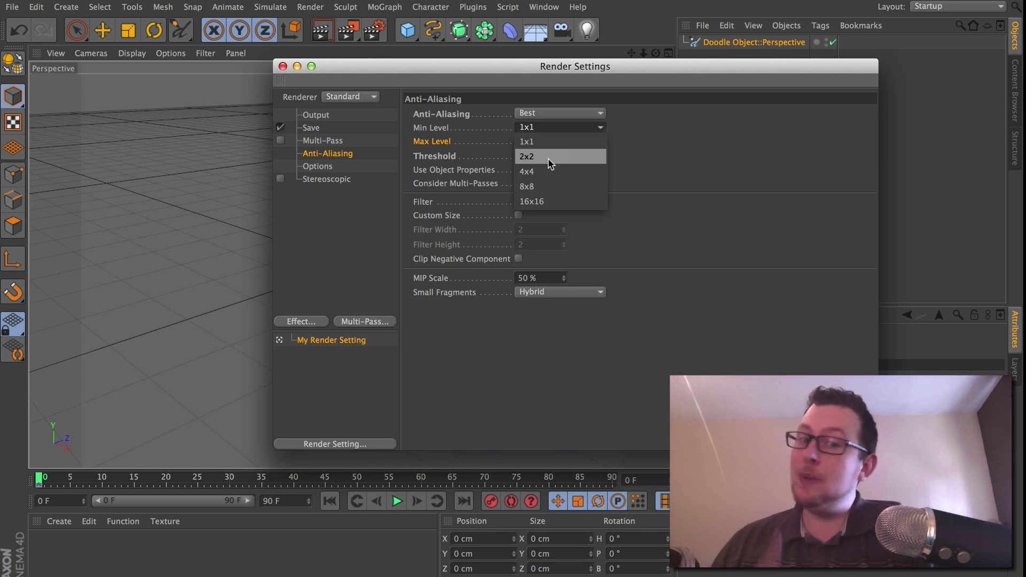
{"action": "left_click", "coordinate": [665, 165]}
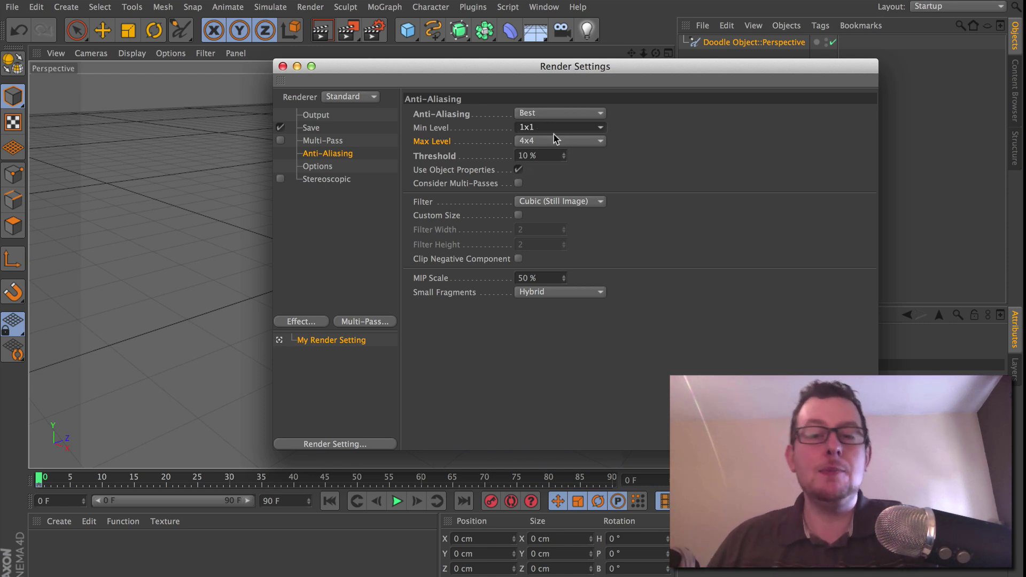
{"action": "left_click", "coordinate": [527, 141]}
{"action": "left_click", "coordinate": [540, 194]}
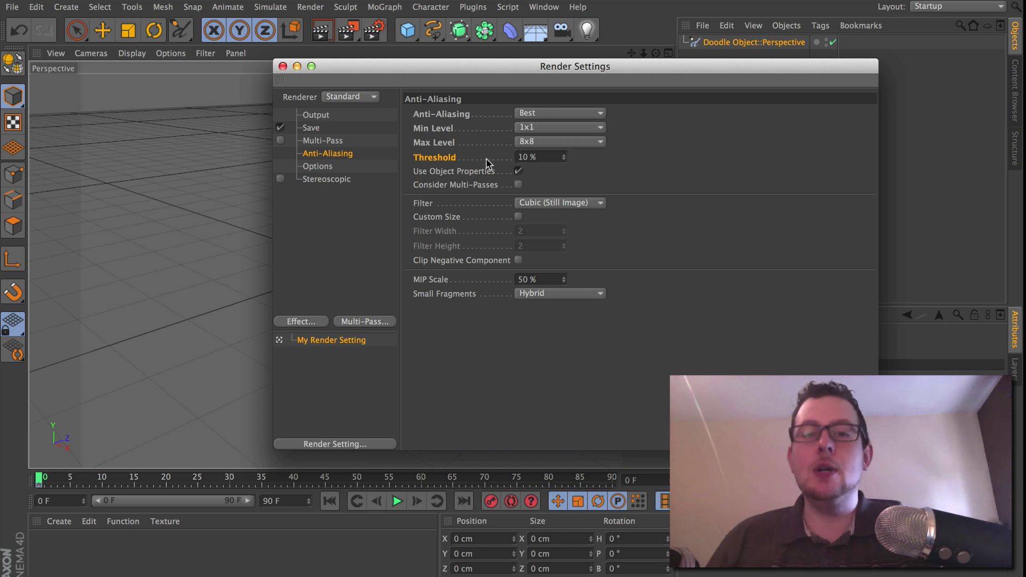
Lower the anti-aliasing Threshold to 5 % and recheck that Max Level stays 8x8
{"action": "left_click", "coordinate": [551, 157]}
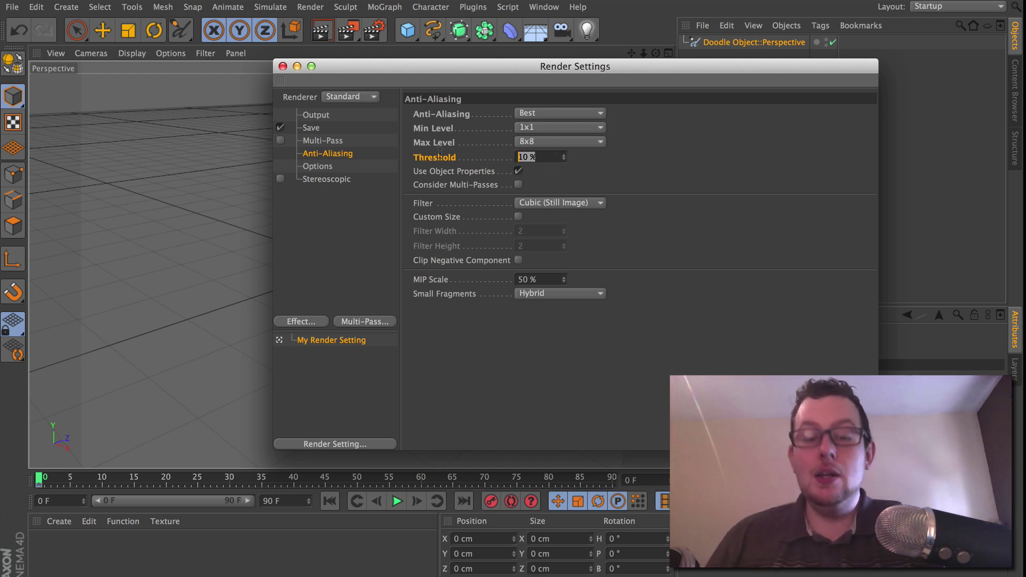
{"action": "type", "text": "5"}
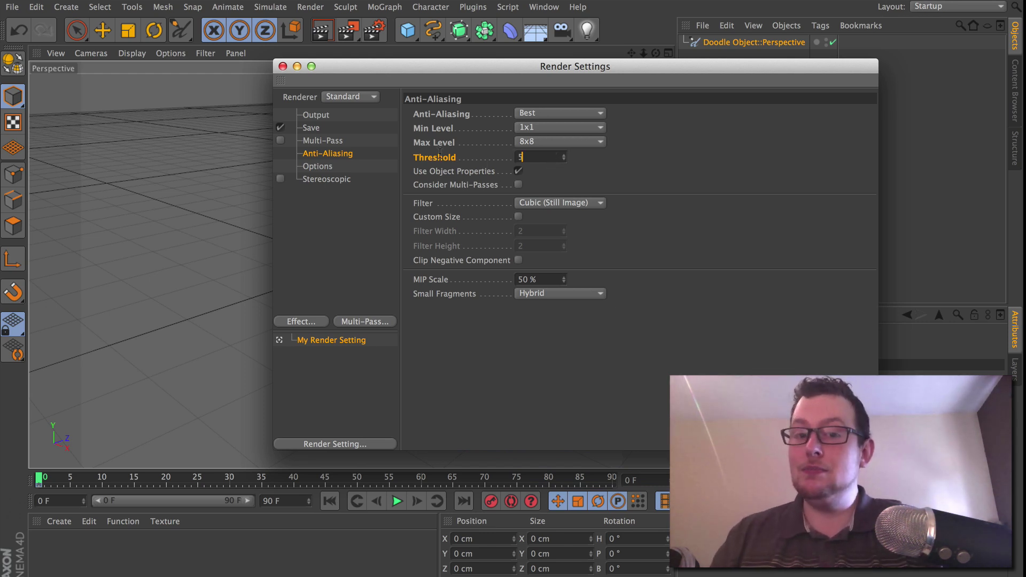
{"action": "key", "text": "Return"}
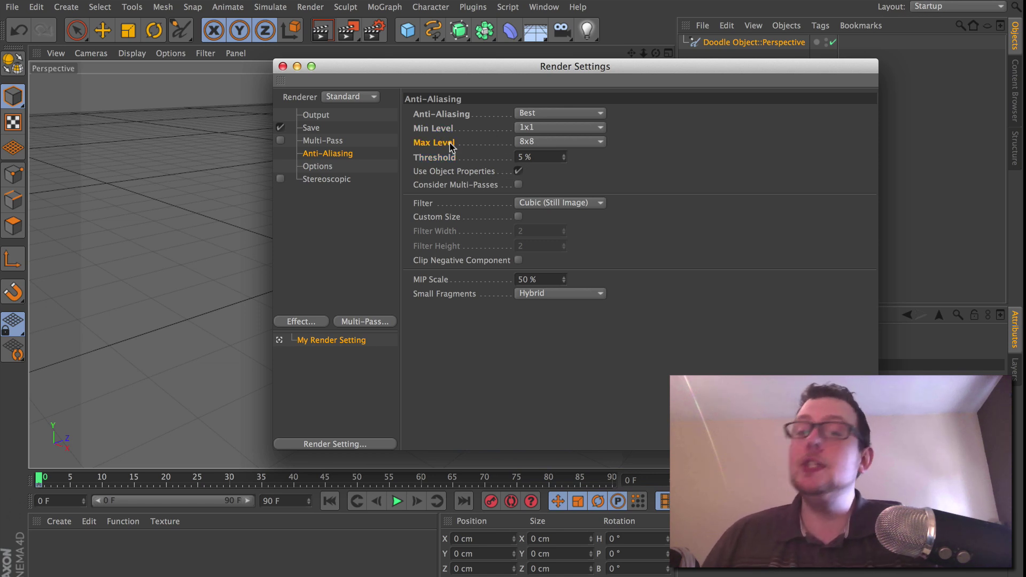
{"action": "left_click", "coordinate": [534, 142]}
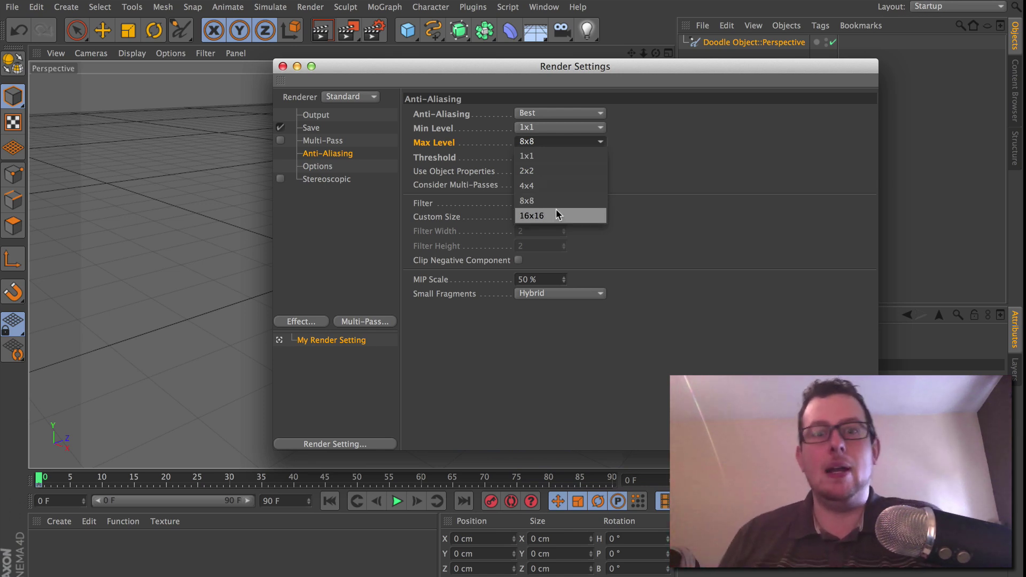
{"action": "left_click", "coordinate": [589, 200]}
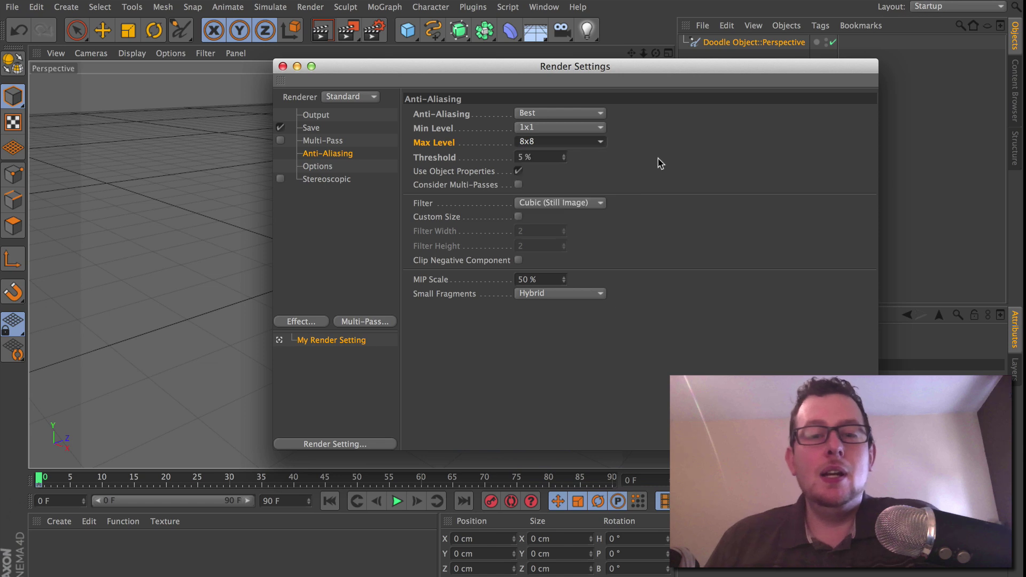
{"action": "left_click", "coordinate": [450, 160]}
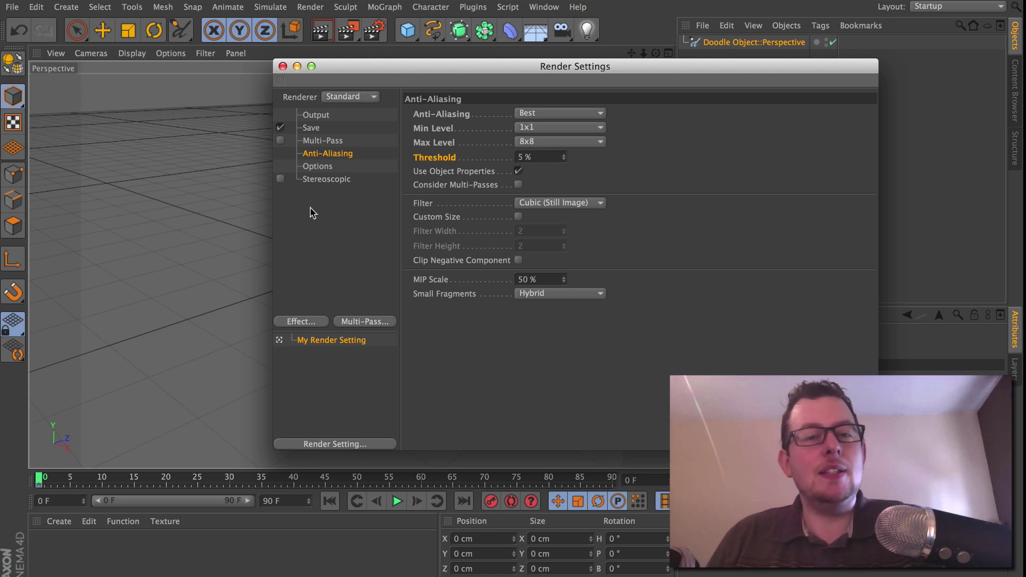
Switch Render Settings to the Options page showing Ray Depth 15, Reflection Depth 5, Shadow Depth 15
{"action": "left_click", "coordinate": [317, 167]}
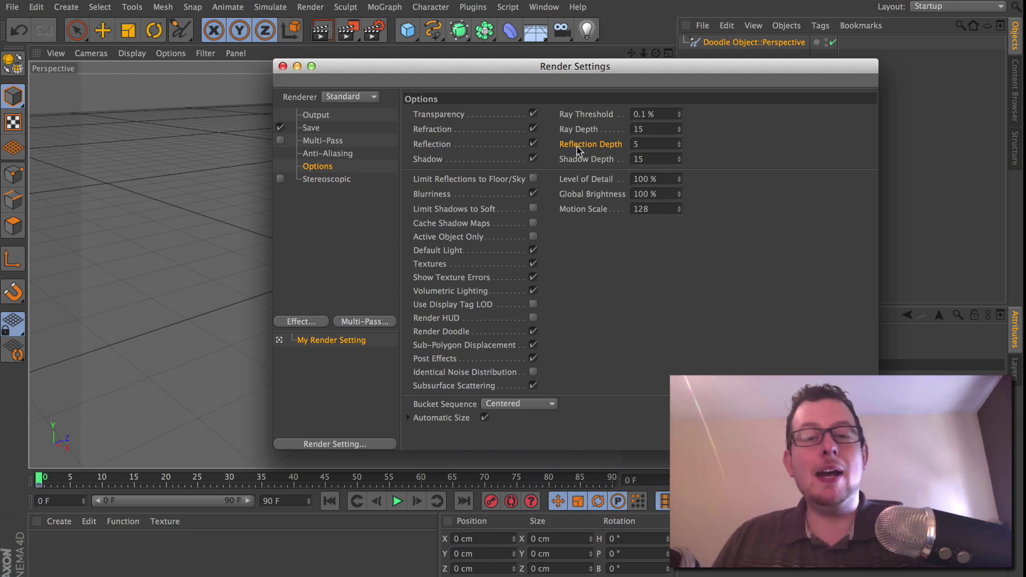
Set the render Reflection Depth to 2 and point out the Blurriness option
{"action": "left_click", "coordinate": [636, 144]}
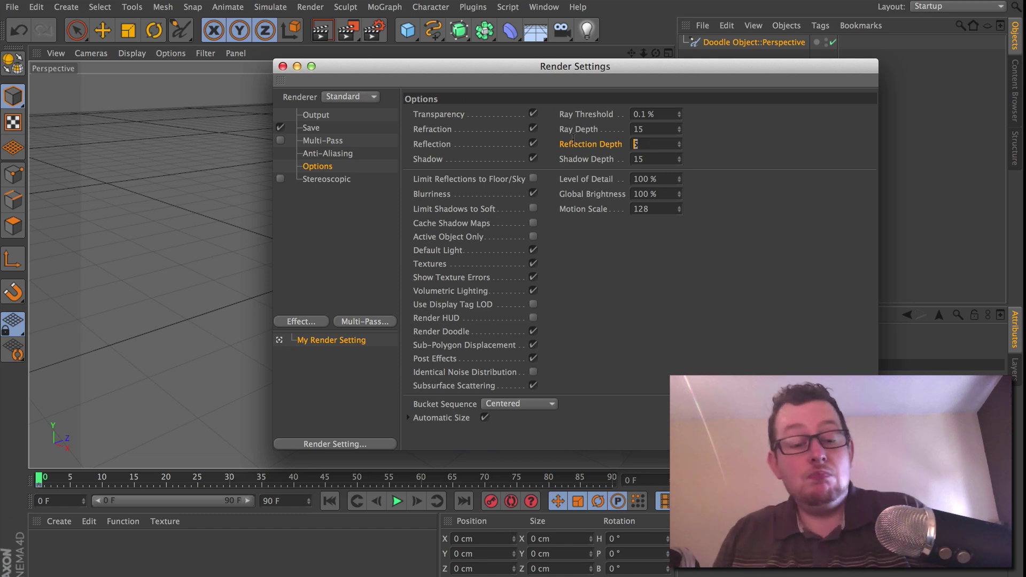
{"action": "type", "text": "1"}
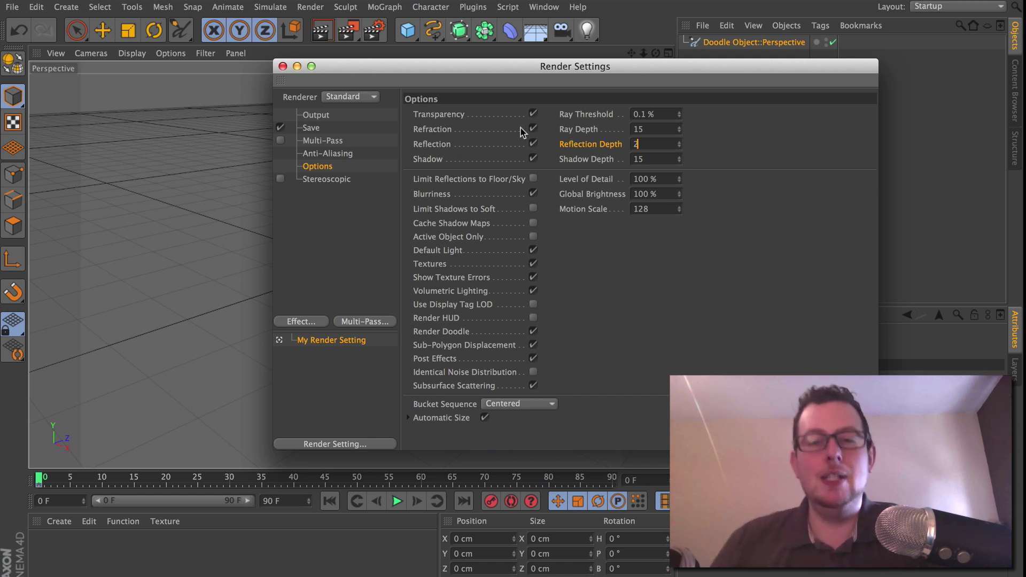
{"action": "left_click", "coordinate": [623, 147]}
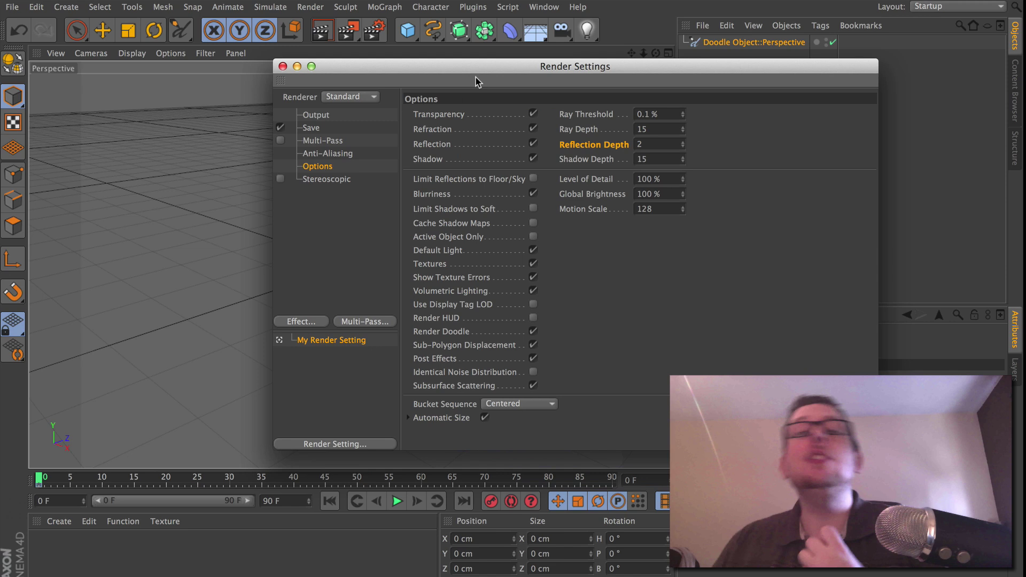
{"action": "left_click", "coordinate": [442, 196]}
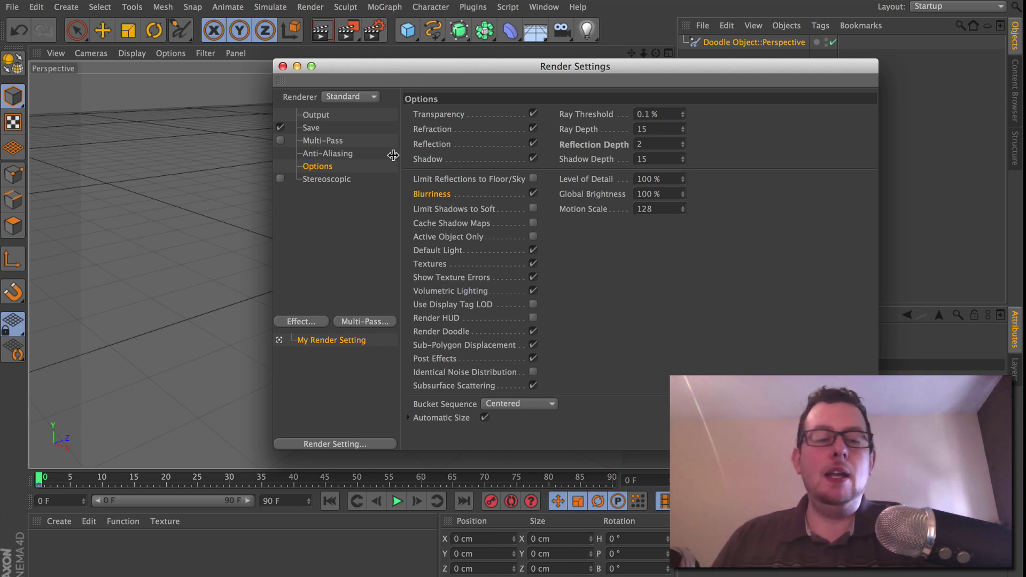
Create a new material Mat and enable its reflection with 20 % blurriness
{"action": "double_click", "coordinate": [85, 547]}
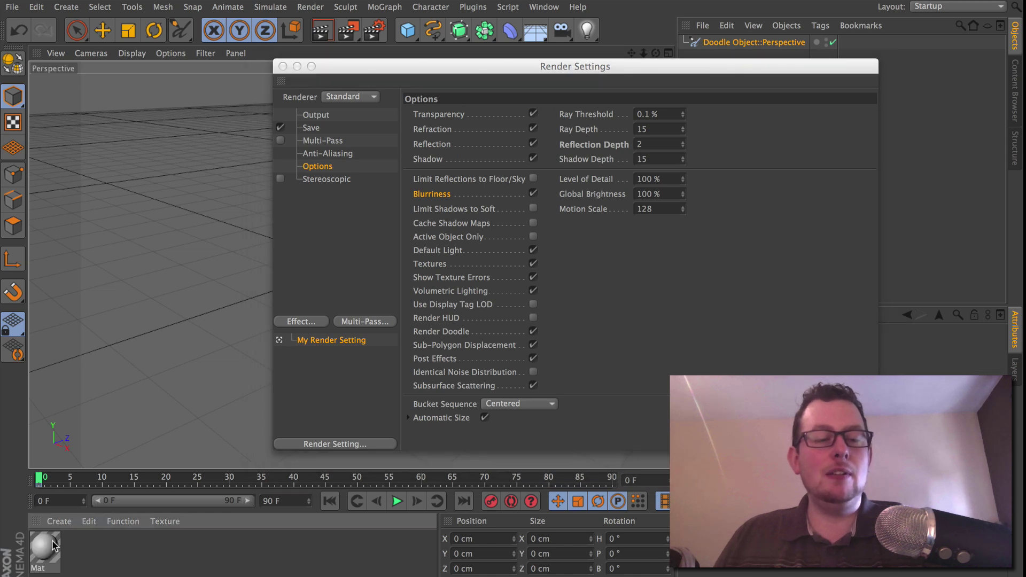
{"action": "double_click", "coordinate": [53, 545]}
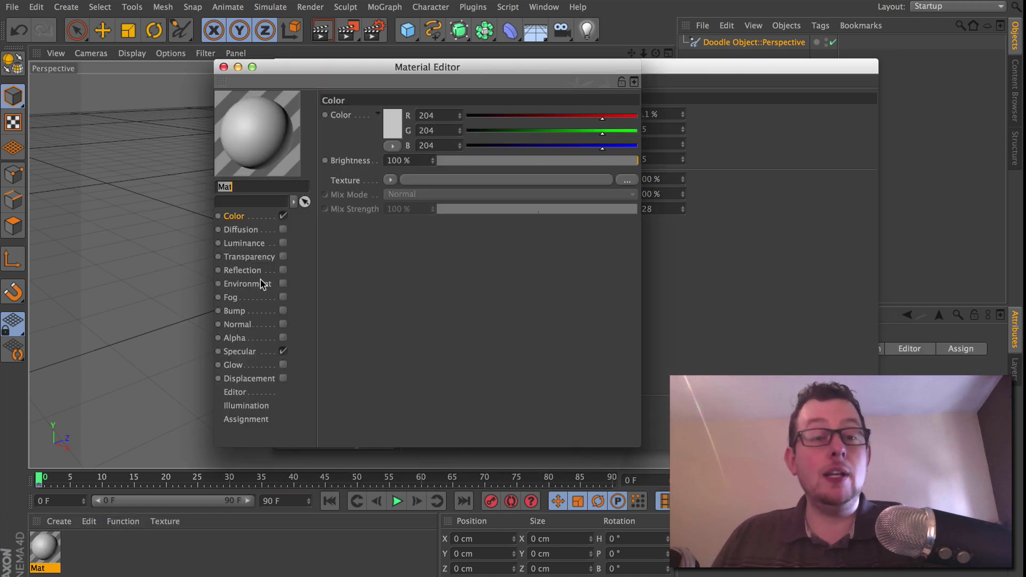
{"action": "left_click", "coordinate": [249, 258]}
{"action": "left_click", "coordinate": [247, 273]}
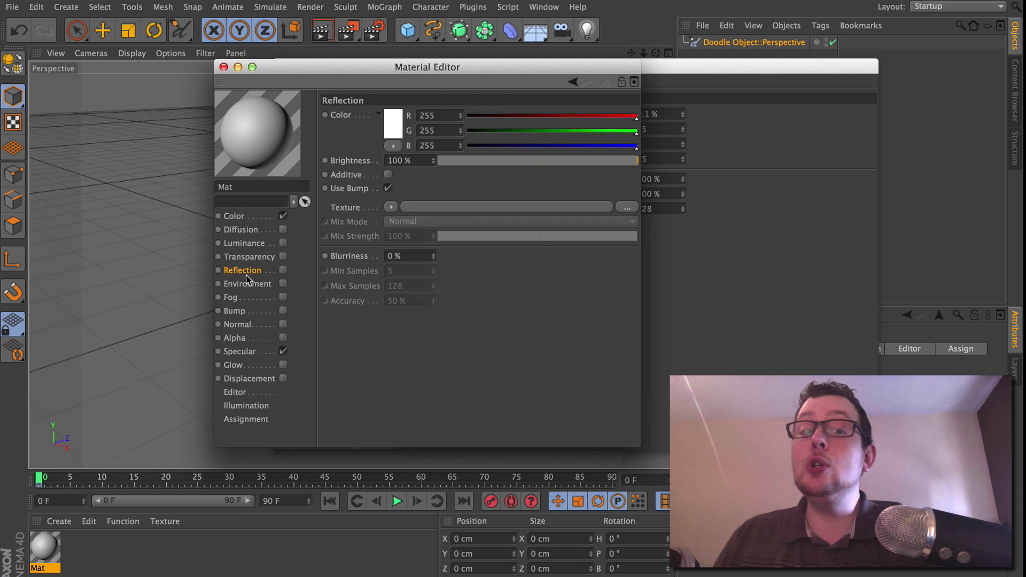
{"action": "left_click", "coordinate": [283, 270]}
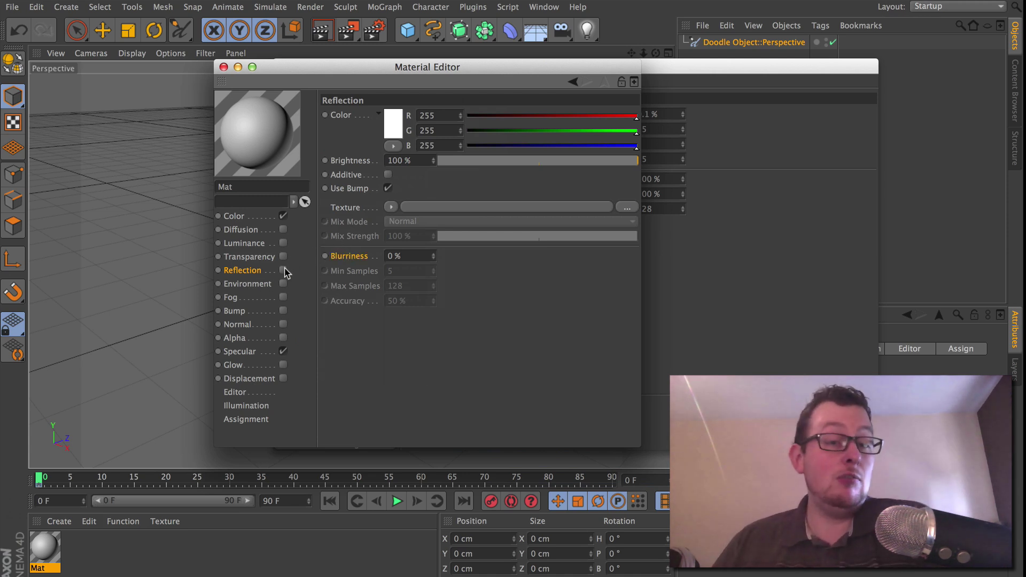
{"action": "double_click", "coordinate": [396, 256]}
{"action": "type", "text": "20"}
{"action": "key", "text": "Return"}
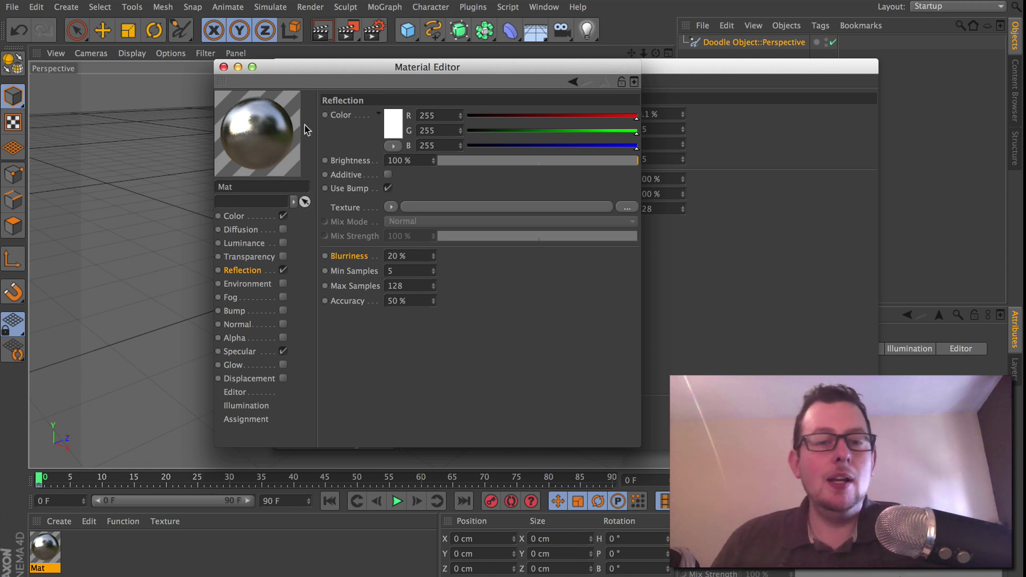
Move the Material Editor aside, inspect the Blurriness render option, then close the editor
{"action": "left_click_drag", "start_coordinate": [447, 67], "coordinate": [339, 135]}
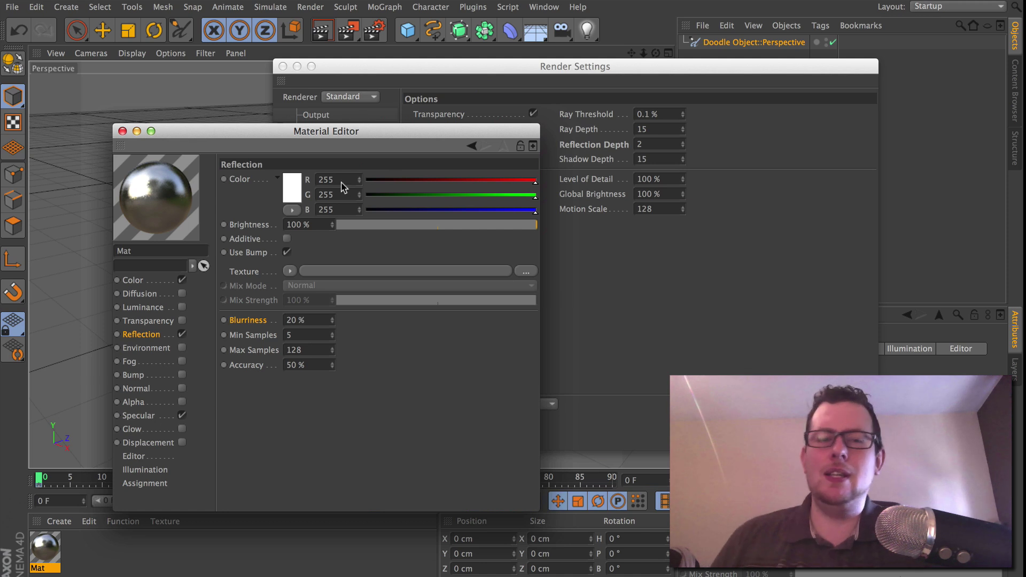
{"action": "right_click", "coordinate": [258, 321]}
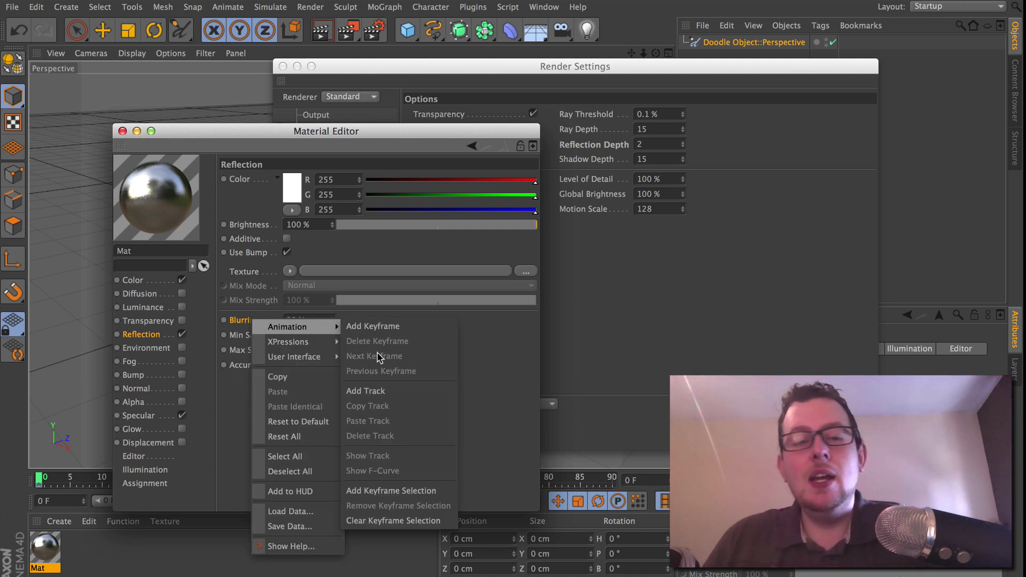
{"action": "left_click", "coordinate": [472, 376]}
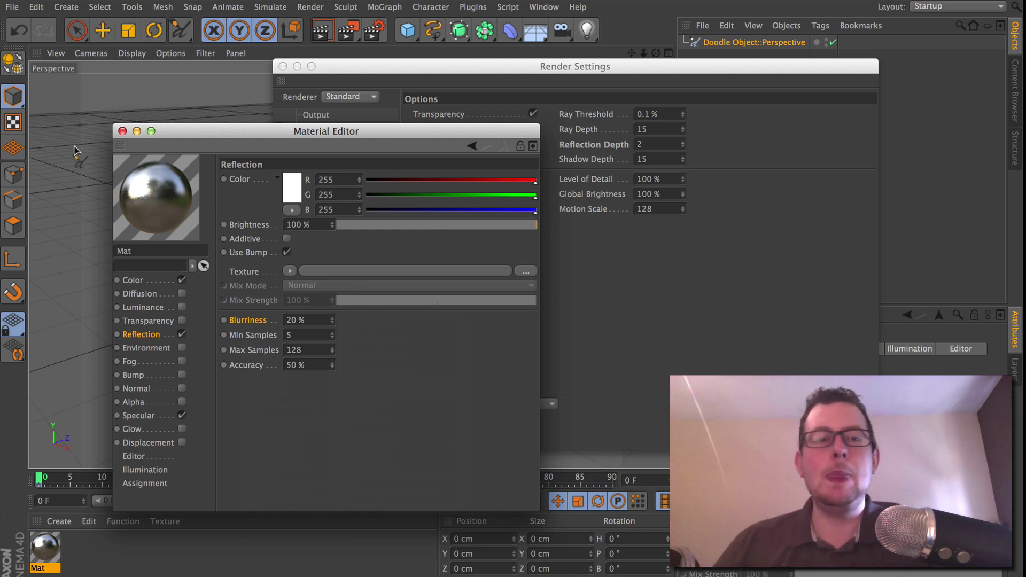
{"action": "left_click", "coordinate": [123, 131]}
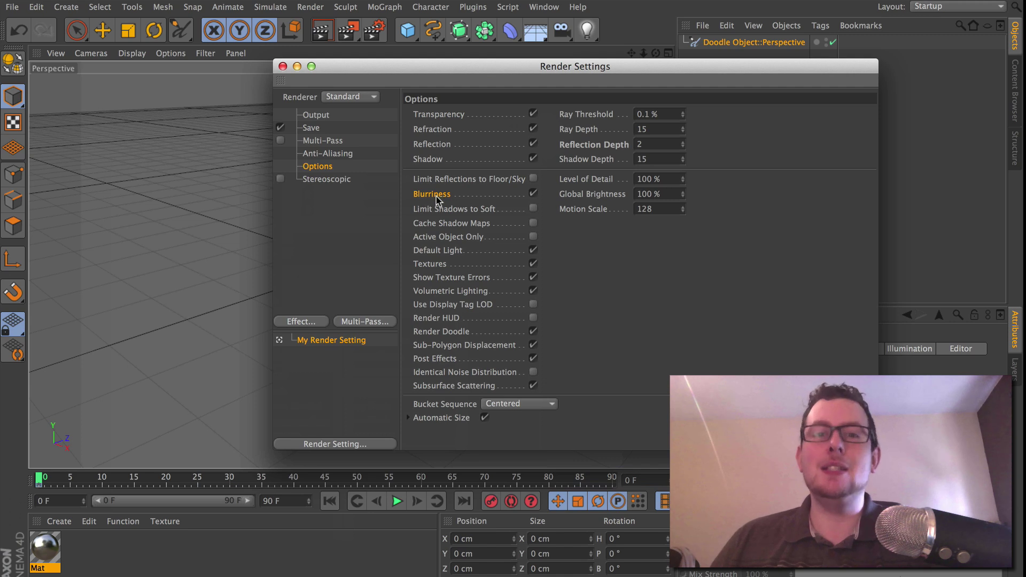
Turn off Blurriness in the render Options and reopen Mat in the Material Editor
{"action": "left_click", "coordinate": [533, 194]}
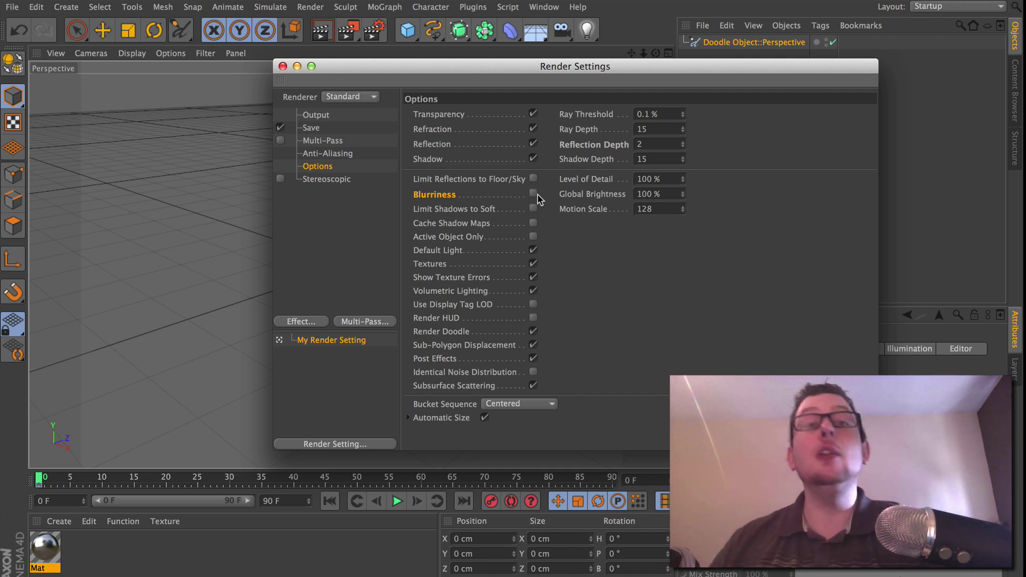
{"action": "left_click", "coordinate": [90, 571]}
{"action": "double_click", "coordinate": [53, 553]}
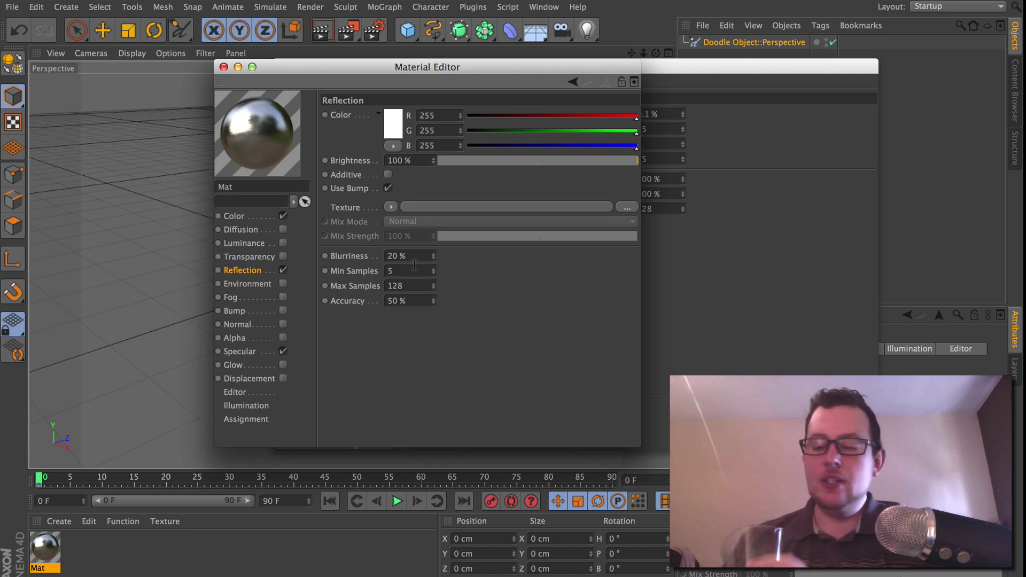
Switch Mat from reflection to transparency with refraction 1.5, entering blurriness 1
{"action": "left_click", "coordinate": [283, 270]}
{"action": "left_click", "coordinate": [283, 257]}
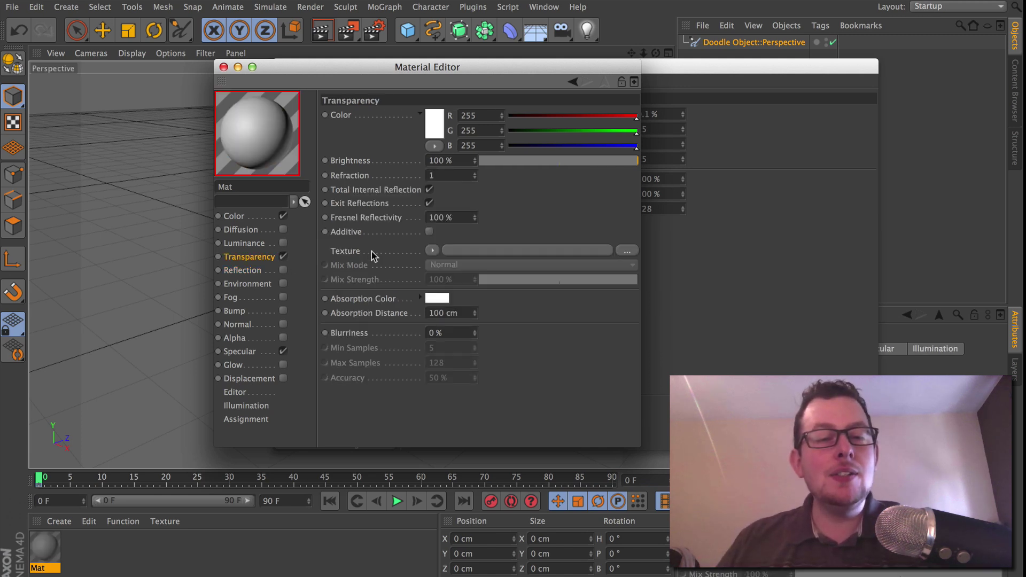
{"action": "double_click", "coordinate": [454, 176]}
{"action": "type", "text": "1.5"}
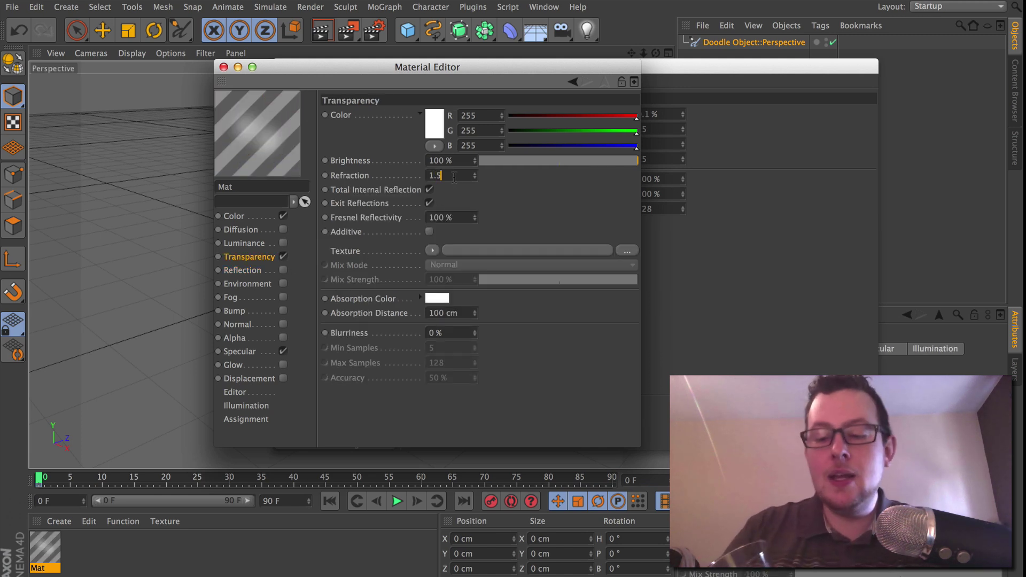
{"action": "key", "text": "Return"}
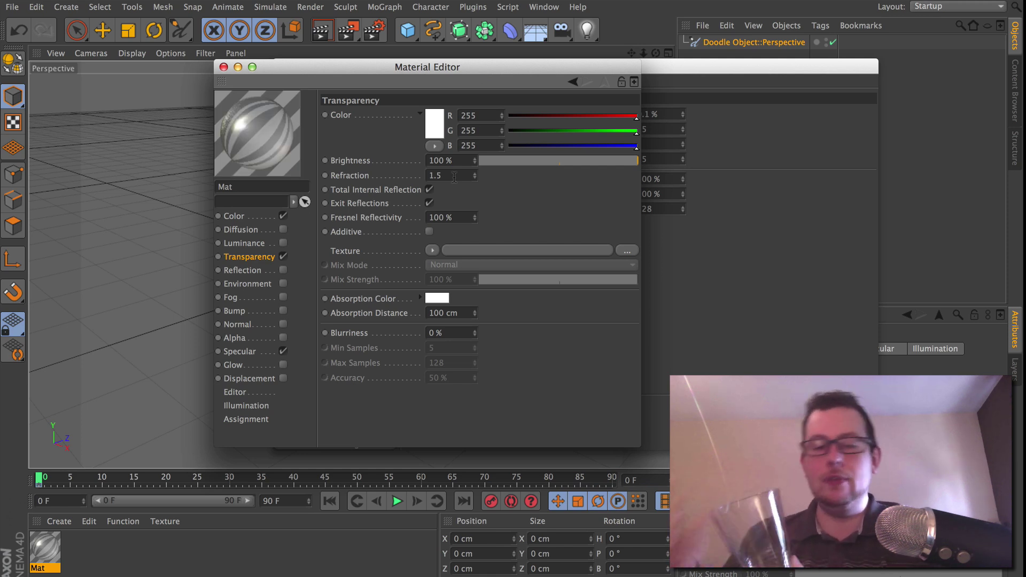
{"action": "left_click", "coordinate": [446, 332]}
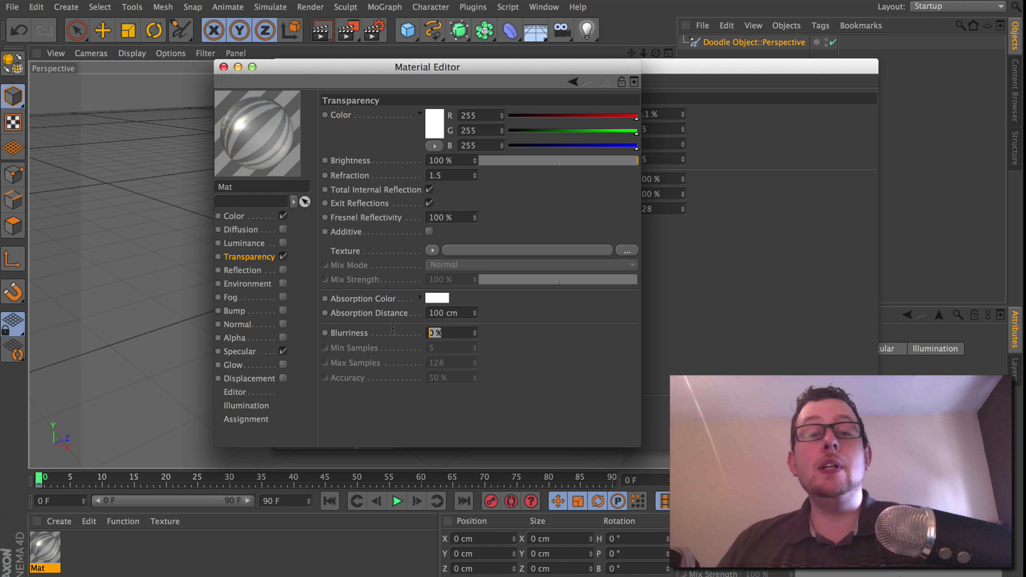
{"action": "type", "text": "1"}
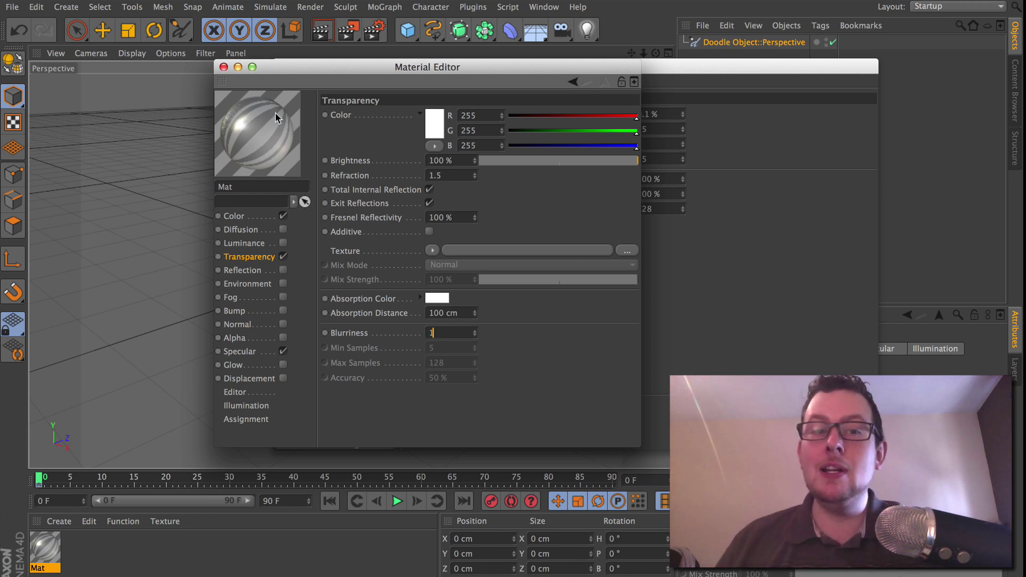
Show Mat's preview in a separate window, enlarge it and move it top-left
{"action": "right_click", "coordinate": [252, 133]}
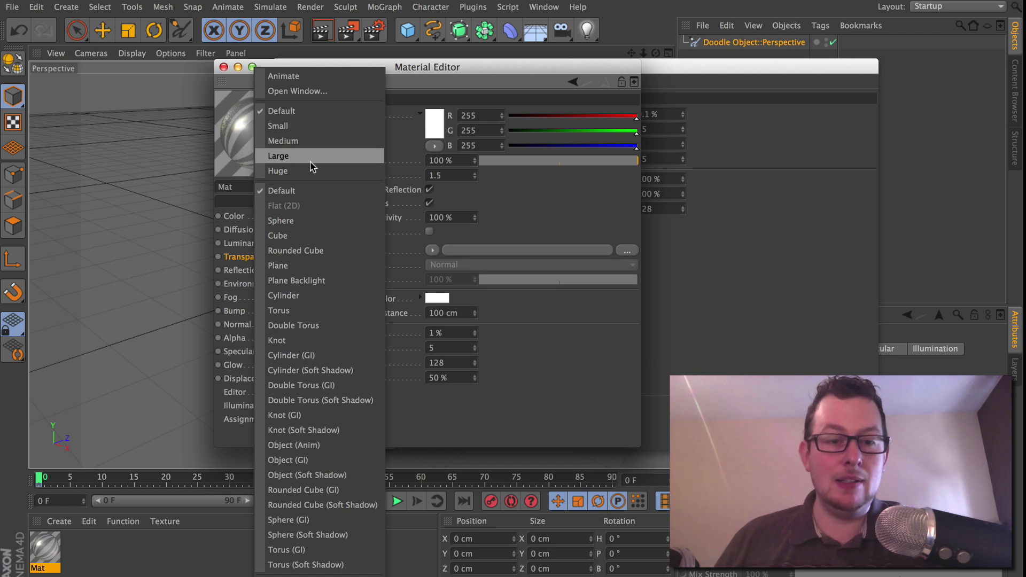
{"action": "left_click", "coordinate": [319, 93]}
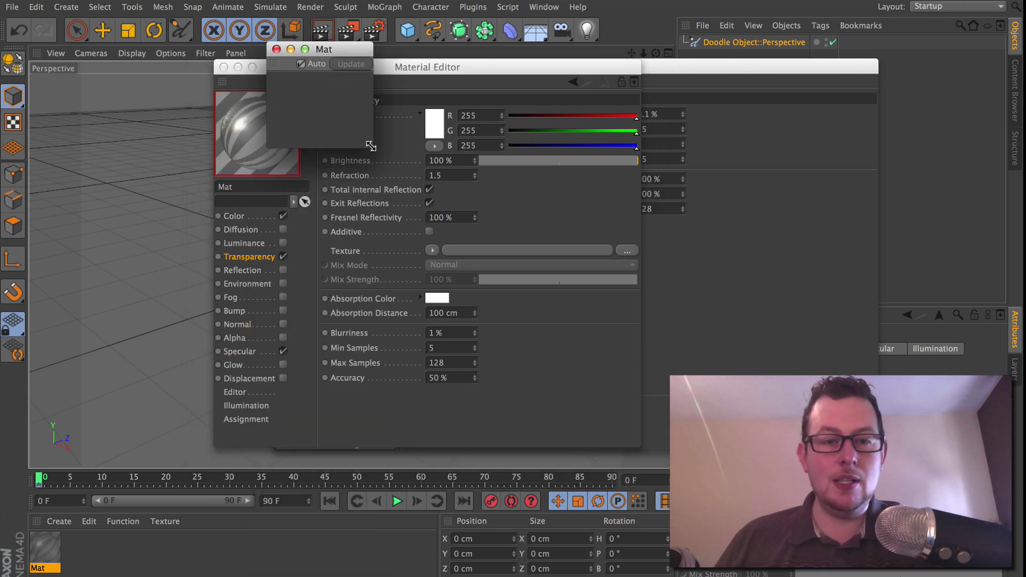
{"action": "left_click_drag", "start_coordinate": [370, 146], "coordinate": [486, 262]}
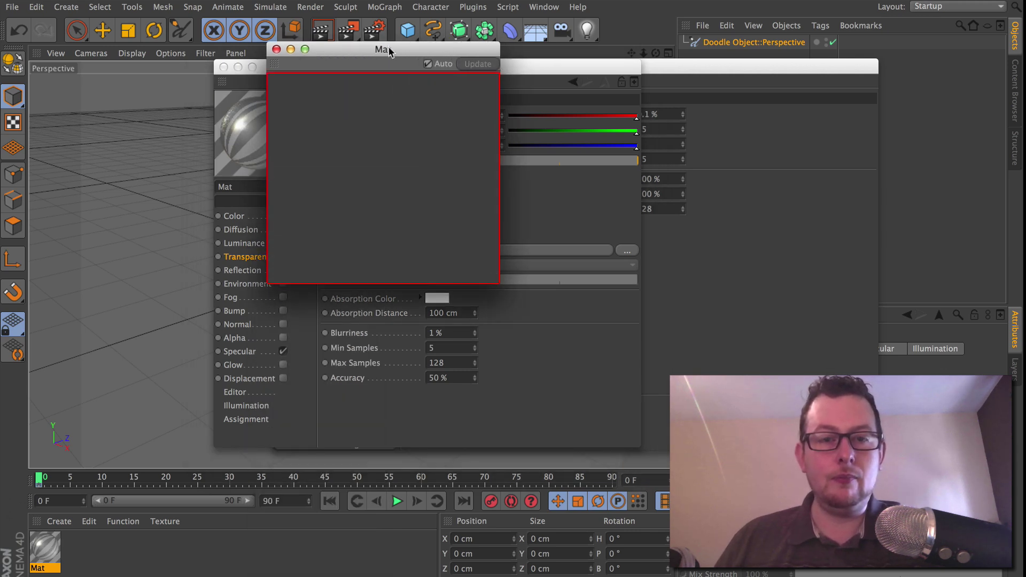
{"action": "left_click_drag", "start_coordinate": [390, 52], "coordinate": [165, 24]}
Set Mat's transparency blurriness to 0 % and move the large preview to the upper right
{"action": "left_click", "coordinate": [458, 332]}
{"action": "type", "text": "0"}
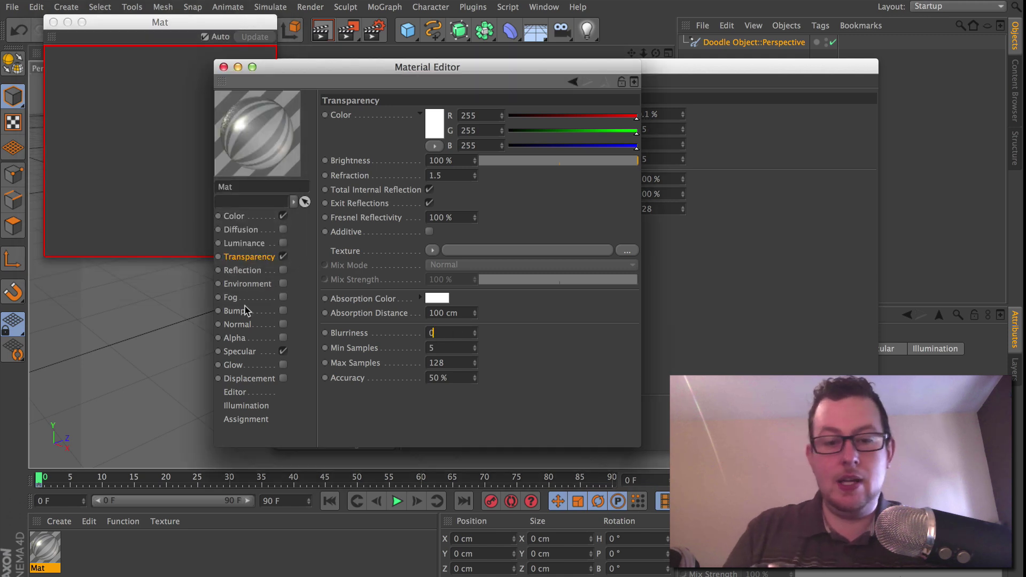
{"action": "key", "text": "Return"}
{"action": "left_click_drag", "start_coordinate": [163, 26], "coordinate": [703, 29]}
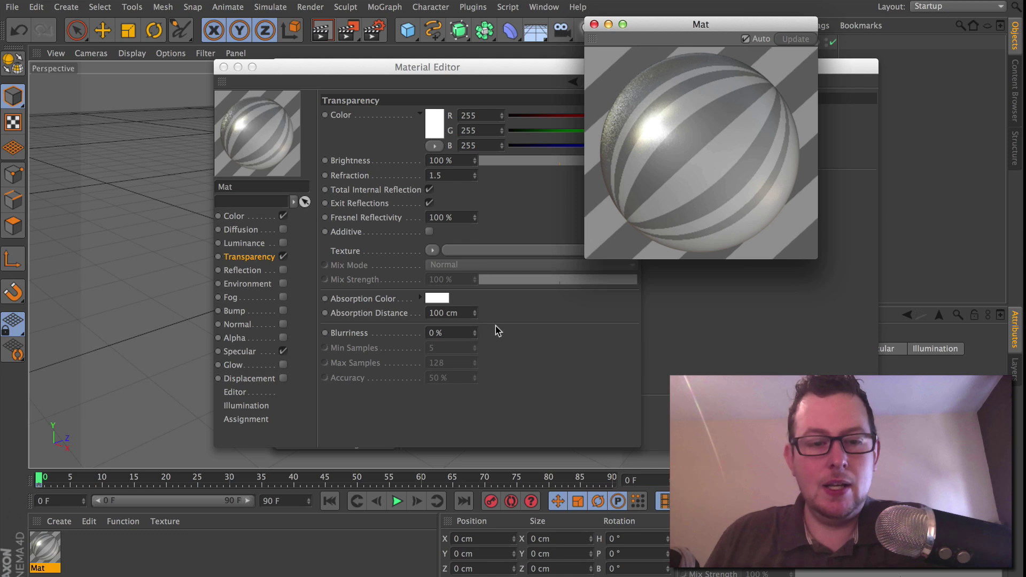
Reset Mat's reflection blurriness to 0 %
{"action": "left_click", "coordinate": [252, 272]}
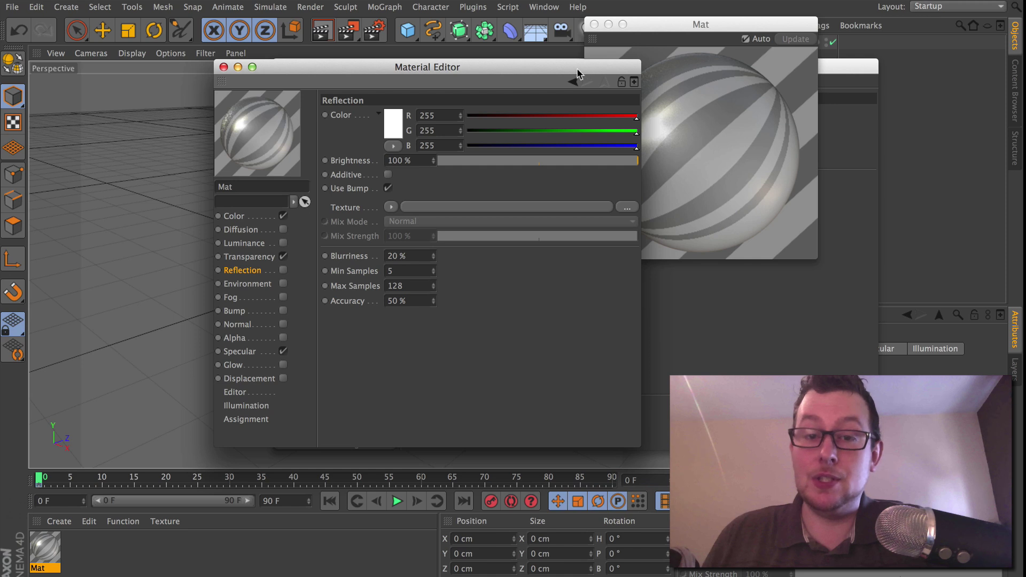
{"action": "left_click_drag", "start_coordinate": [564, 70], "coordinate": [496, 72]}
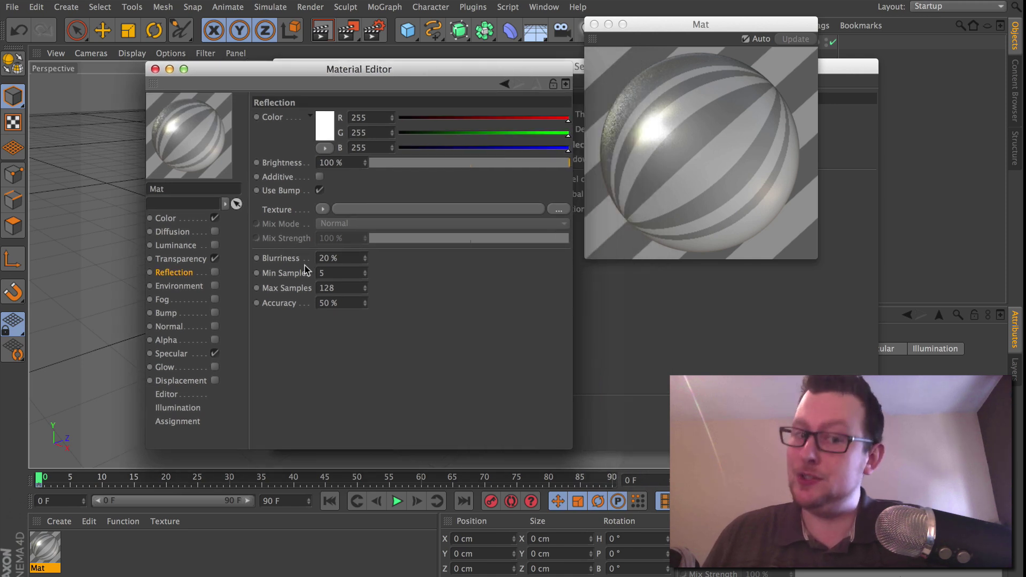
{"action": "double_click", "coordinate": [352, 257]}
{"action": "type", "text": "0"}
{"action": "key", "text": "Return"}
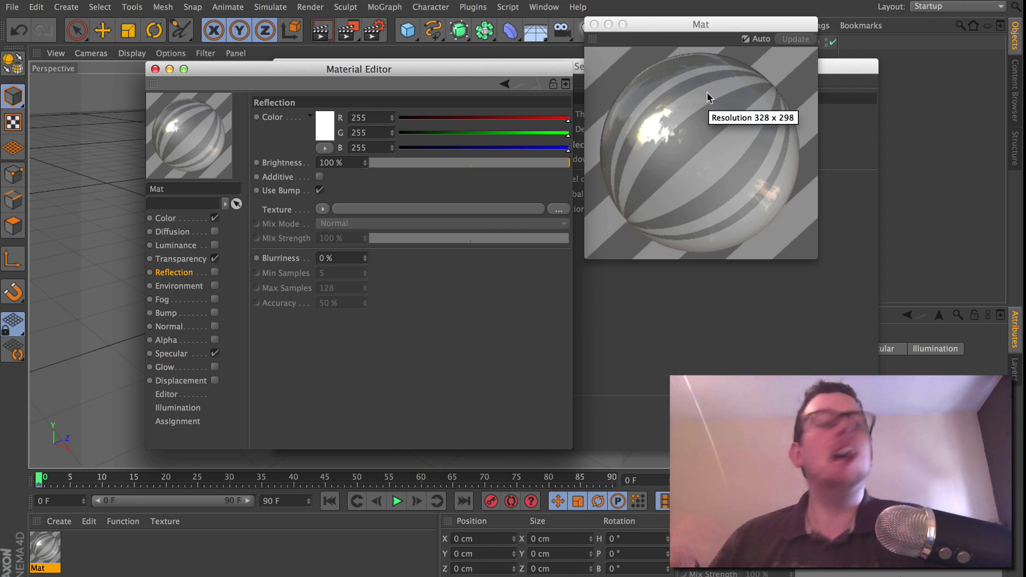
Set Mat's transparency blurriness to 1 %
{"action": "left_click", "coordinate": [179, 259]}
{"action": "double_click", "coordinate": [392, 332]}
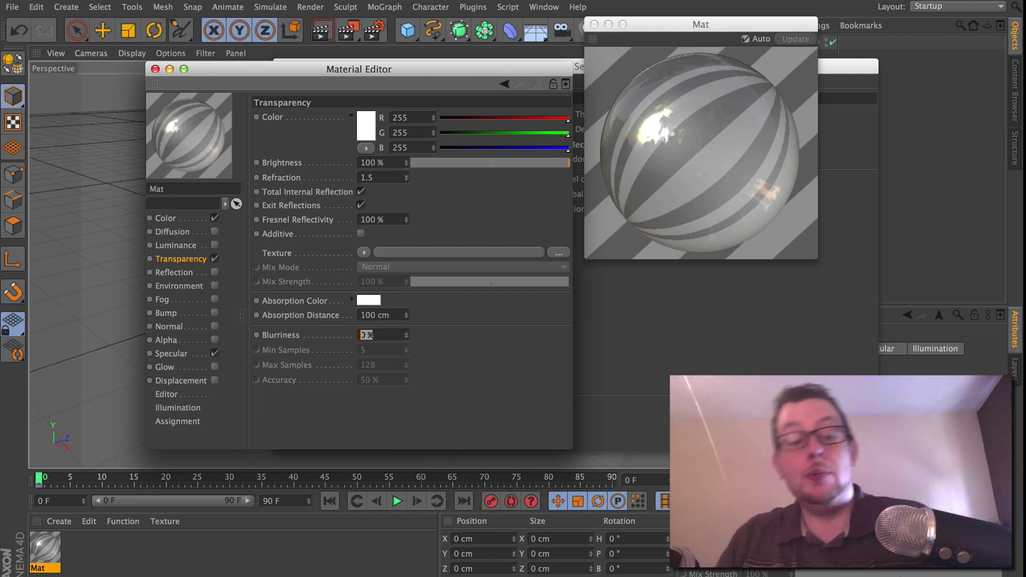
{"action": "type", "text": "1"}
{"action": "key", "text": "Return"}
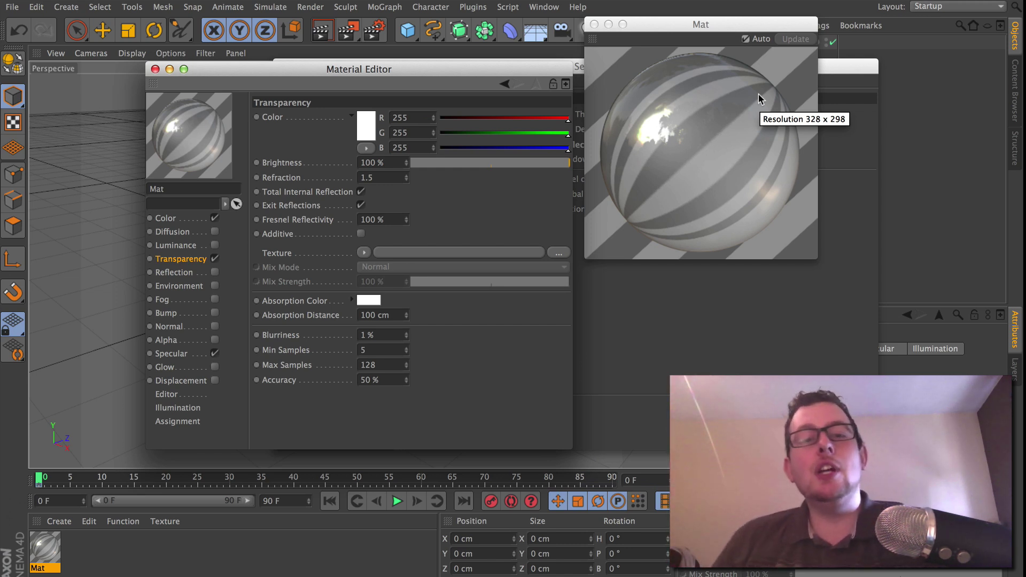
Set the Mat material's transparency Blurriness to 20% to frost the glass sphere
{"action": "double_click", "coordinate": [393, 338]}
{"action": "type", "text": "20"}
{"action": "key", "text": "Return"}
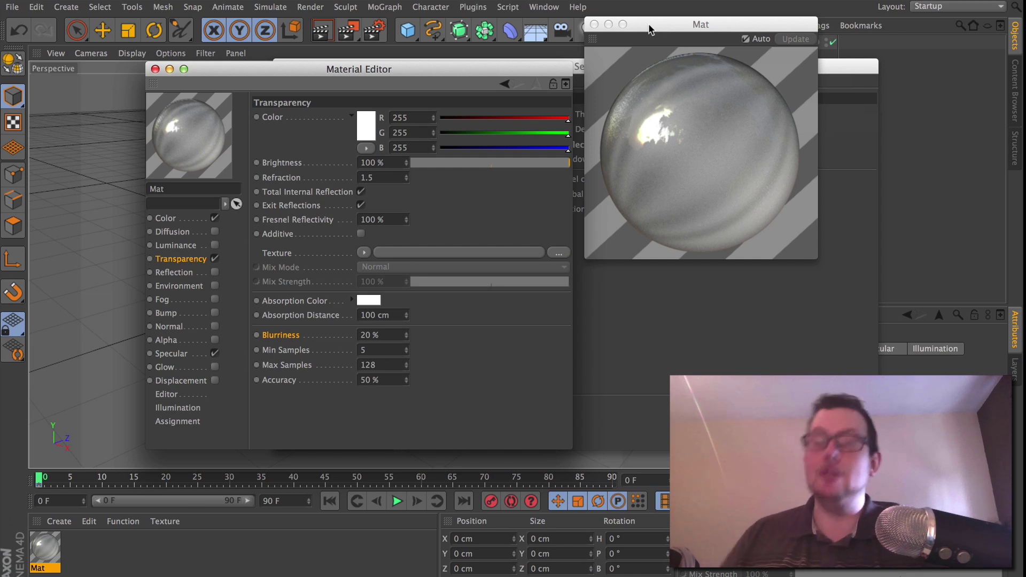
Close the material preview and editor, check Anti-Aliasing and Options, then add a Global Illumination effect
{"action": "left_click", "coordinate": [594, 24]}
{"action": "left_click", "coordinate": [155, 69]}
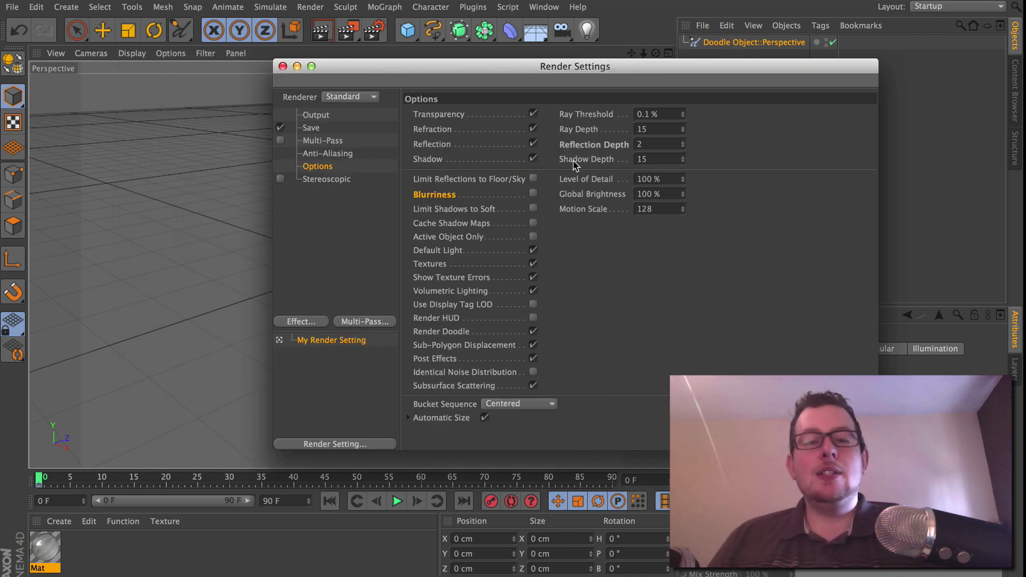
{"action": "left_click", "coordinate": [327, 153]}
{"action": "left_click", "coordinate": [323, 167]}
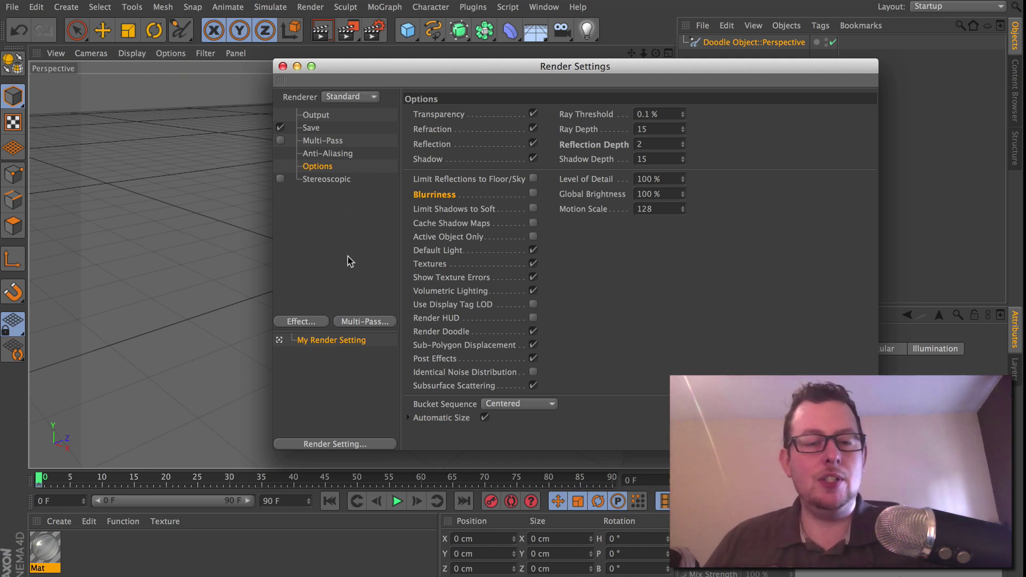
{"action": "left_click", "coordinate": [303, 322]}
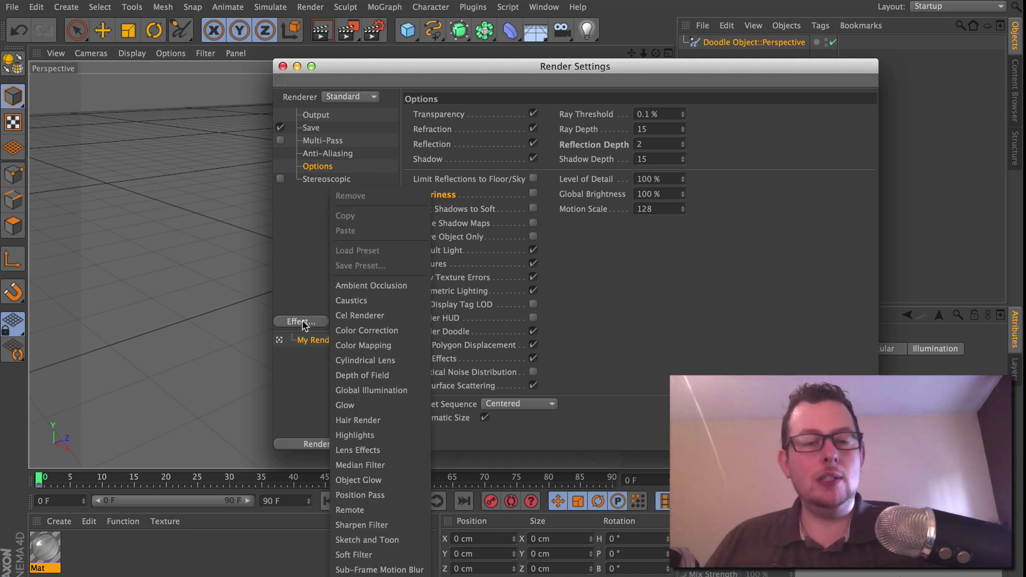
{"action": "left_click", "coordinate": [398, 394]}
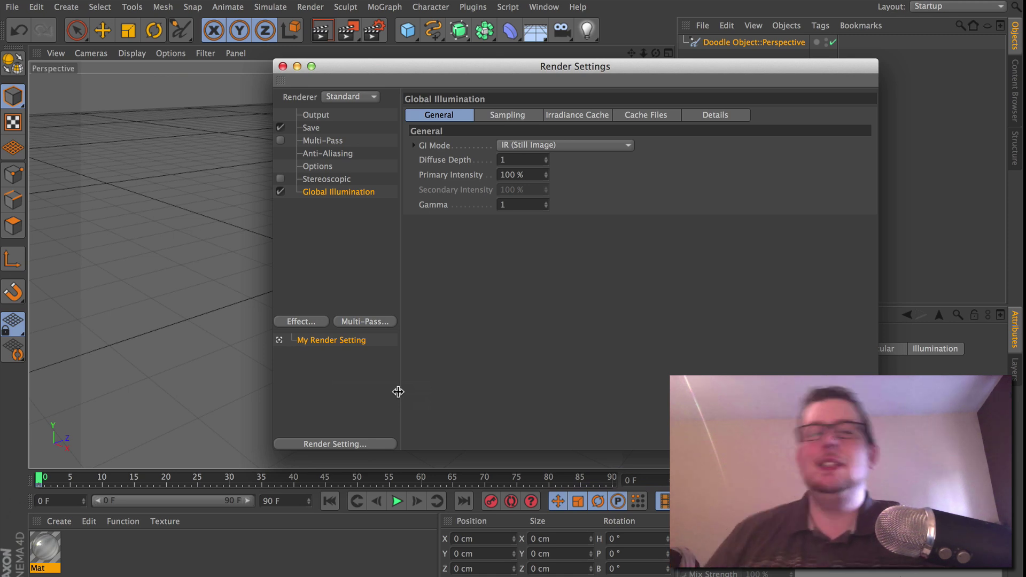
Close Render Settings and start a new scene containing a MoText object and a Sky
{"action": "left_click", "coordinate": [283, 65]}
{"action": "left_click", "coordinate": [12, 6]}
{"action": "left_click", "coordinate": [22, 28]}
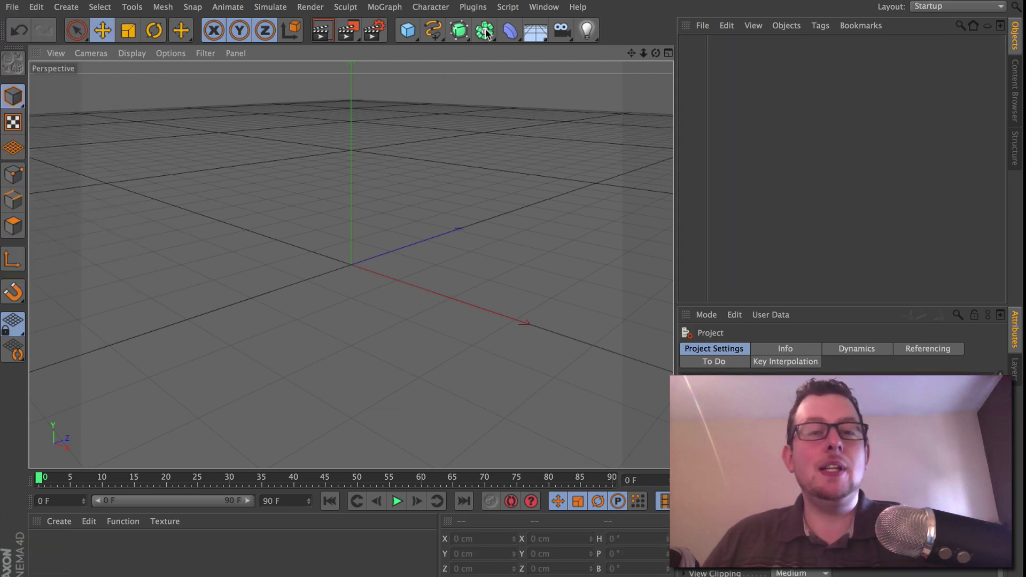
{"action": "left_click", "coordinate": [385, 6]}
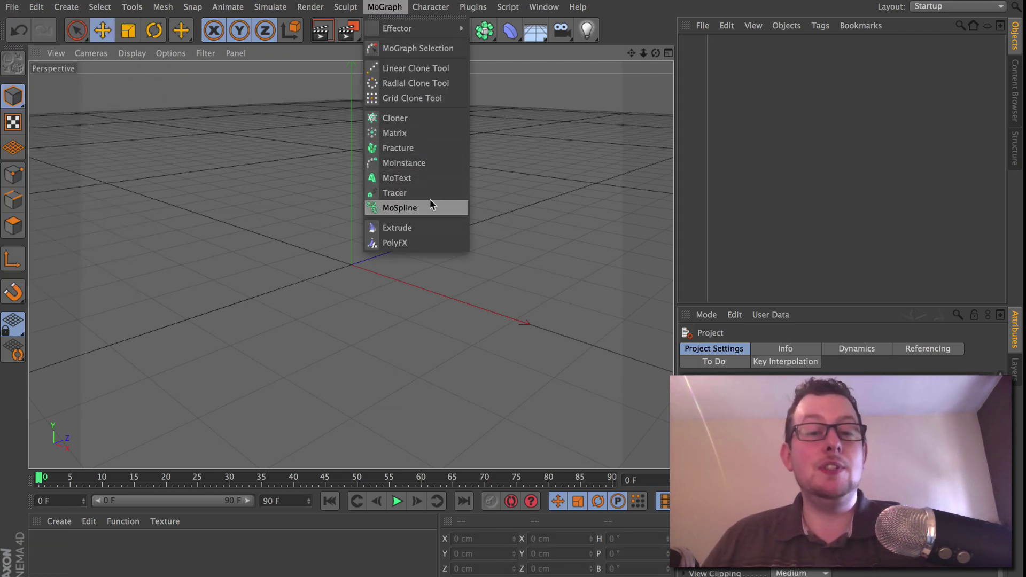
{"action": "left_click", "coordinate": [425, 178]}
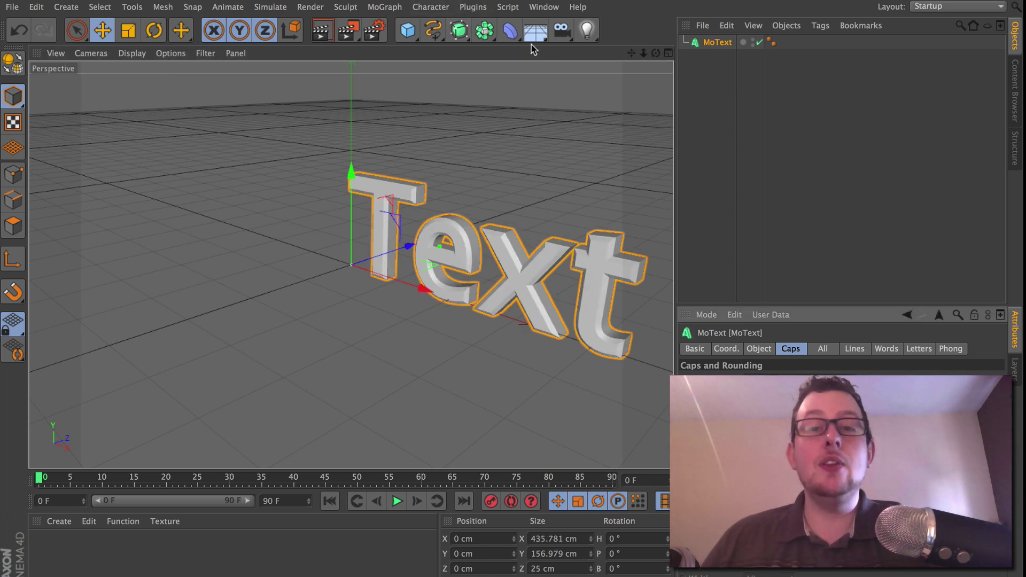
{"action": "left_click_drag", "start_coordinate": [535, 30], "coordinate": [620, 75]}
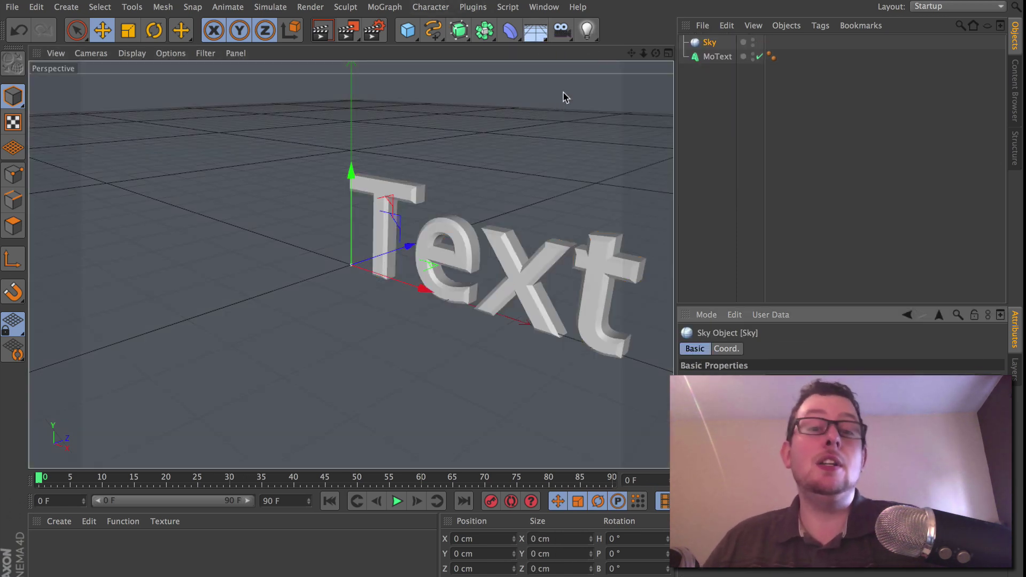
Create a new material with Reflection enabled and apply it to the MoText
{"action": "double_click", "coordinate": [66, 554]}
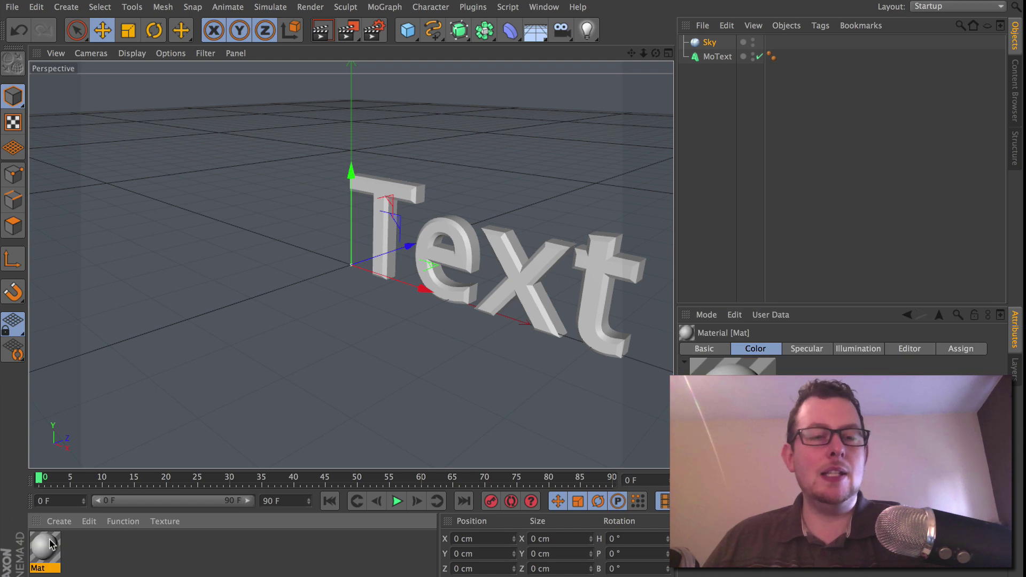
{"action": "double_click", "coordinate": [46, 546]}
{"action": "left_click_drag", "start_coordinate": [369, 67], "coordinate": [183, 52]}
{"action": "left_click", "coordinate": [199, 257]}
{"action": "left_click_drag", "start_coordinate": [118, 107], "coordinate": [588, 254]}
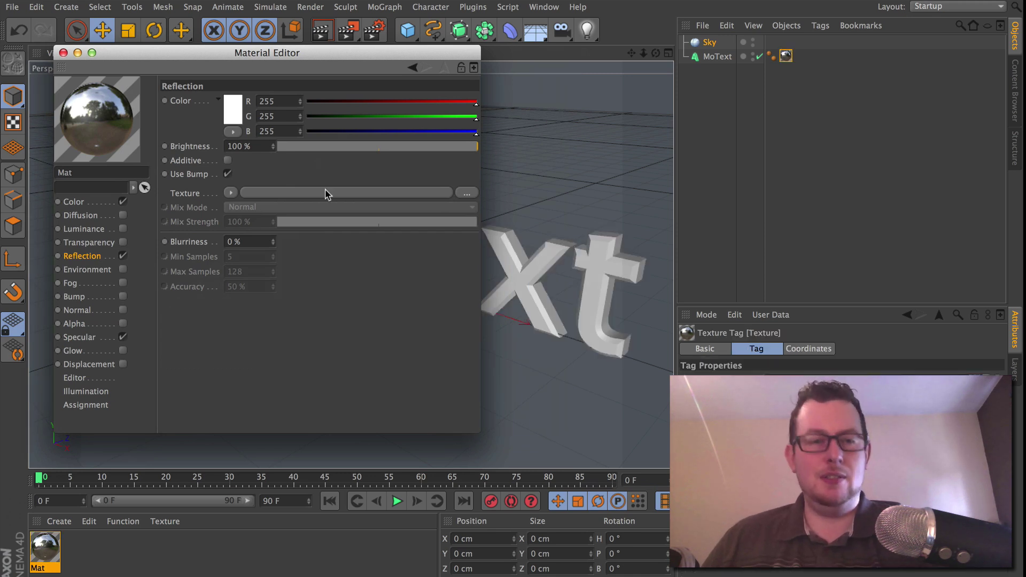
Create a second material using kitchen.HDR as its Color texture, without copying the image to the project
{"action": "left_click", "coordinate": [102, 557]}
{"action": "double_click", "coordinate": [101, 558]}
{"action": "left_click", "coordinate": [95, 199]}
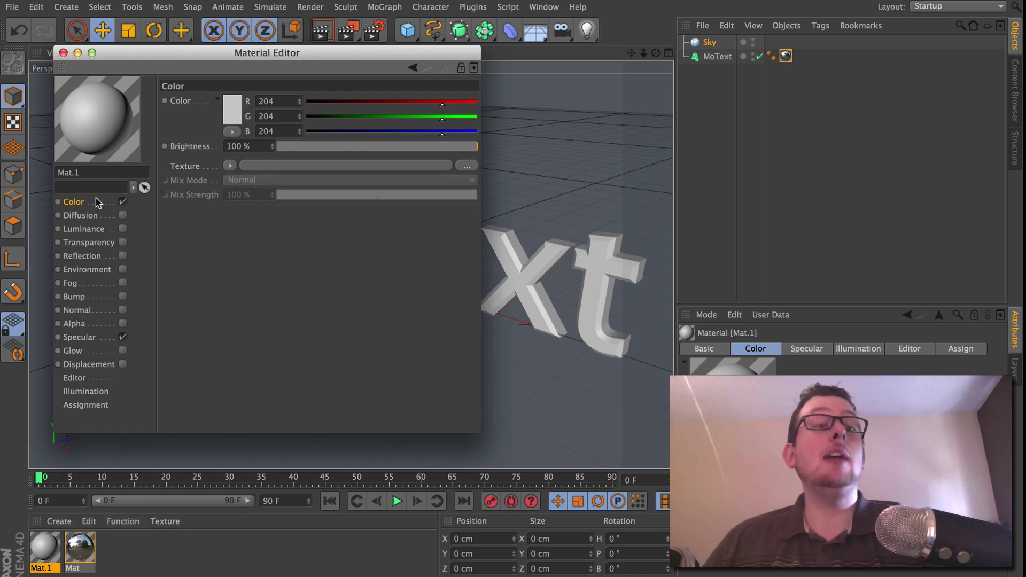
{"action": "left_click", "coordinate": [471, 167]}
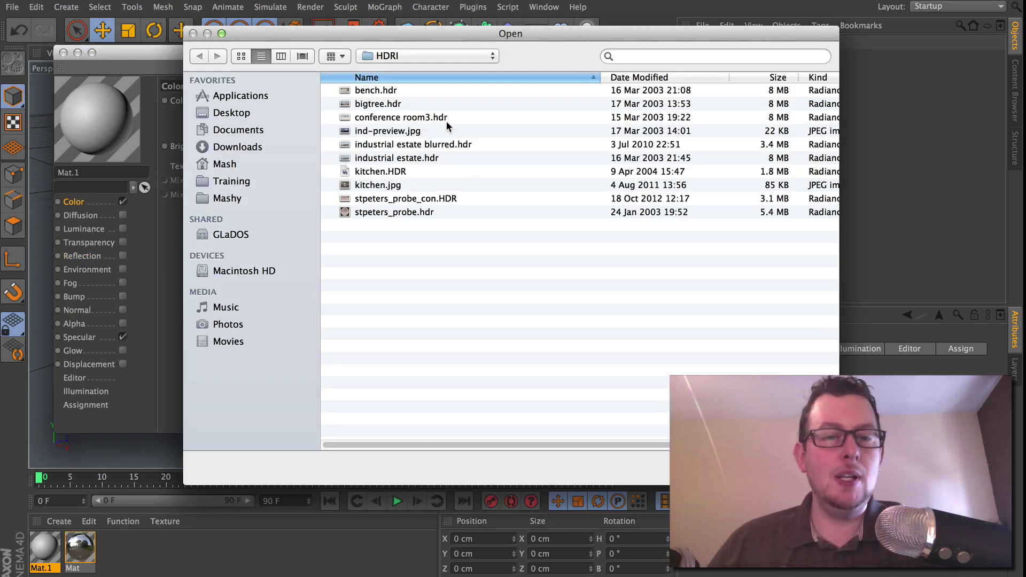
{"action": "left_click", "coordinate": [393, 172]}
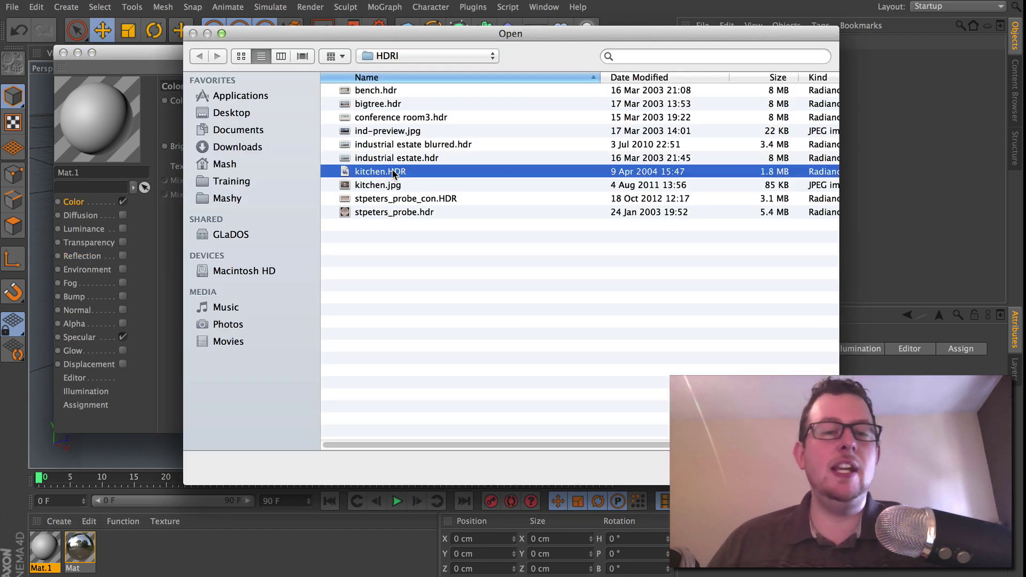
{"action": "double_click", "coordinate": [402, 173]}
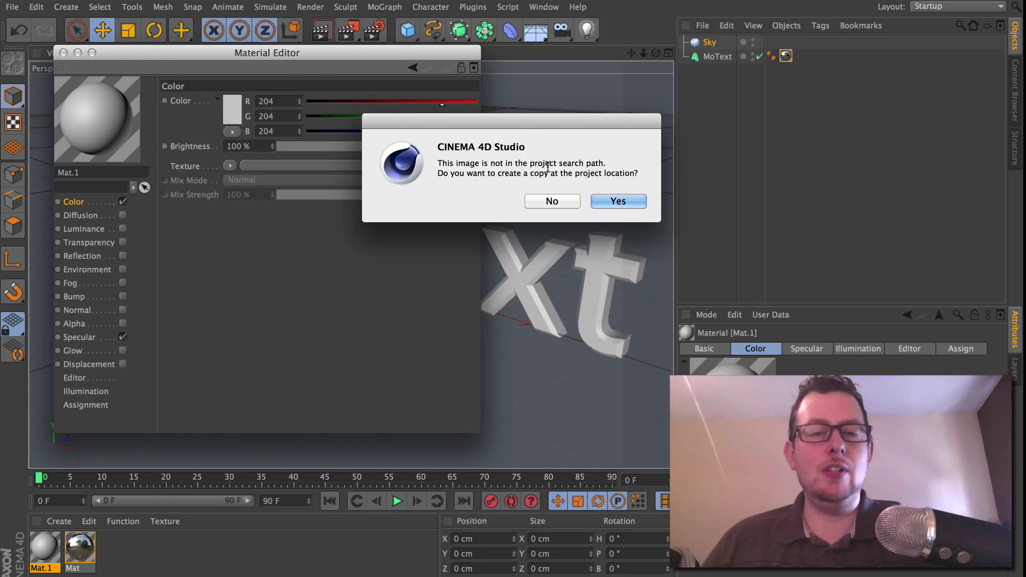
{"action": "left_click", "coordinate": [552, 202]}
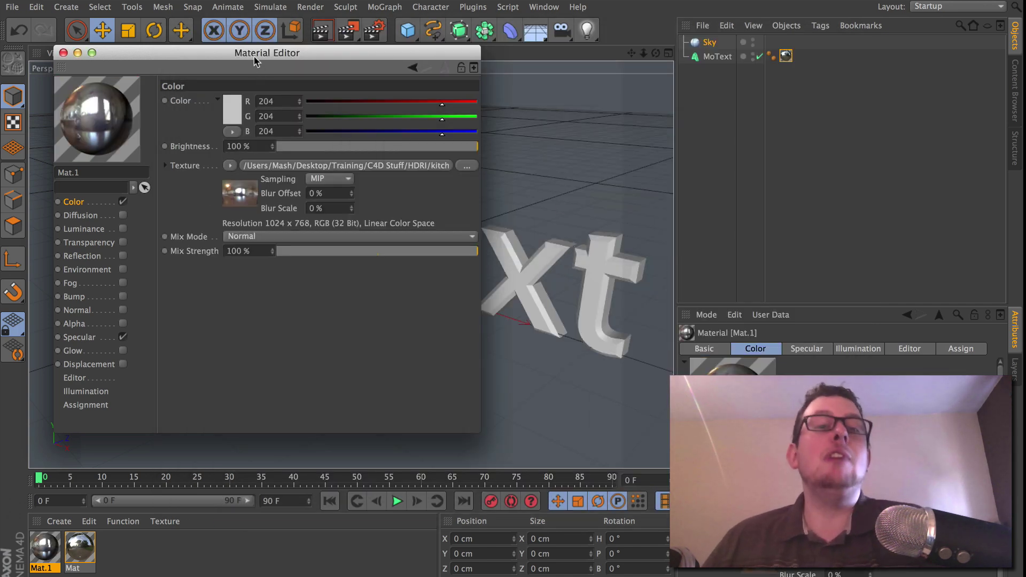
Apply the kitchen.HDR material to the Sky, close the editor, and orbit to view the text
{"action": "left_click_drag", "start_coordinate": [255, 57], "coordinate": [624, 138]}
{"action": "left_click_drag", "start_coordinate": [504, 194], "coordinate": [207, 134]}
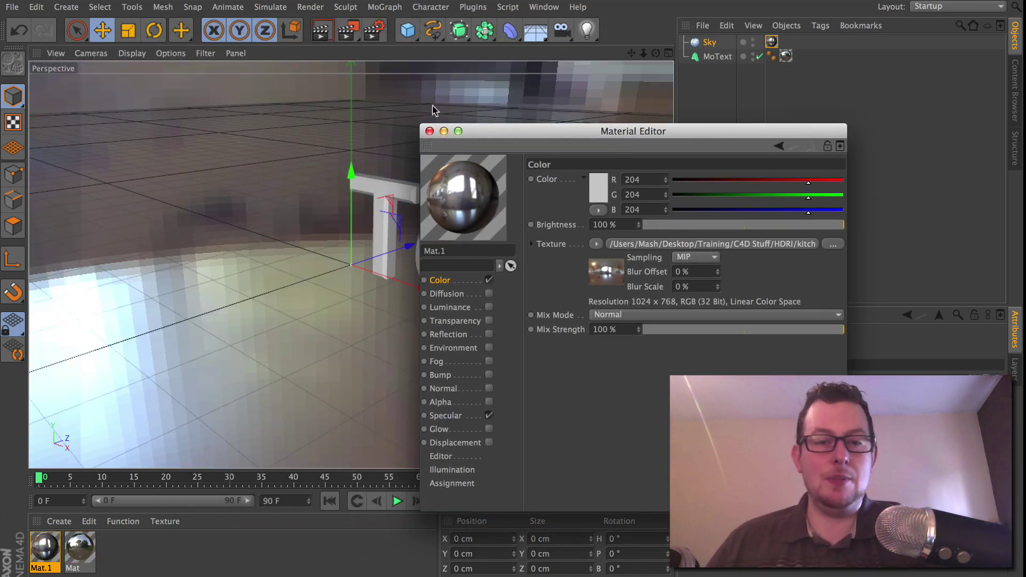
{"action": "left_click", "coordinate": [429, 131]}
{"action": "left_click_drag", "start_coordinate": [431, 215], "coordinate": [431, 251], "text": "alt"}
{"action": "left_click_drag", "start_coordinate": [487, 242], "coordinate": [403, 235], "text": "alt"}
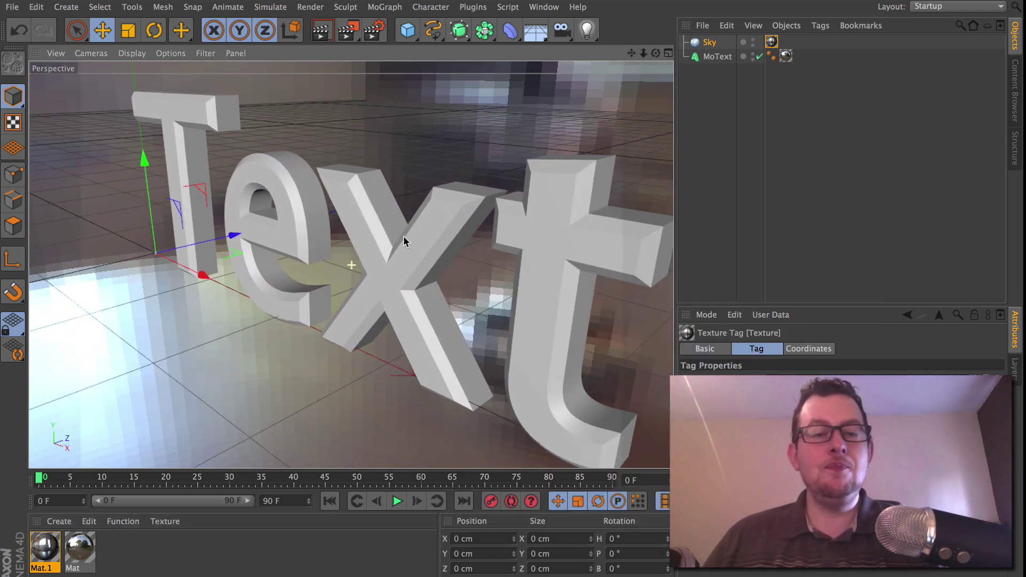
Render the chrome text to the Picture Viewer twice, reposition the viewer, and reopen Render Settings
{"action": "left_click", "coordinate": [348, 32]}
{"action": "left_click", "coordinate": [347, 33]}
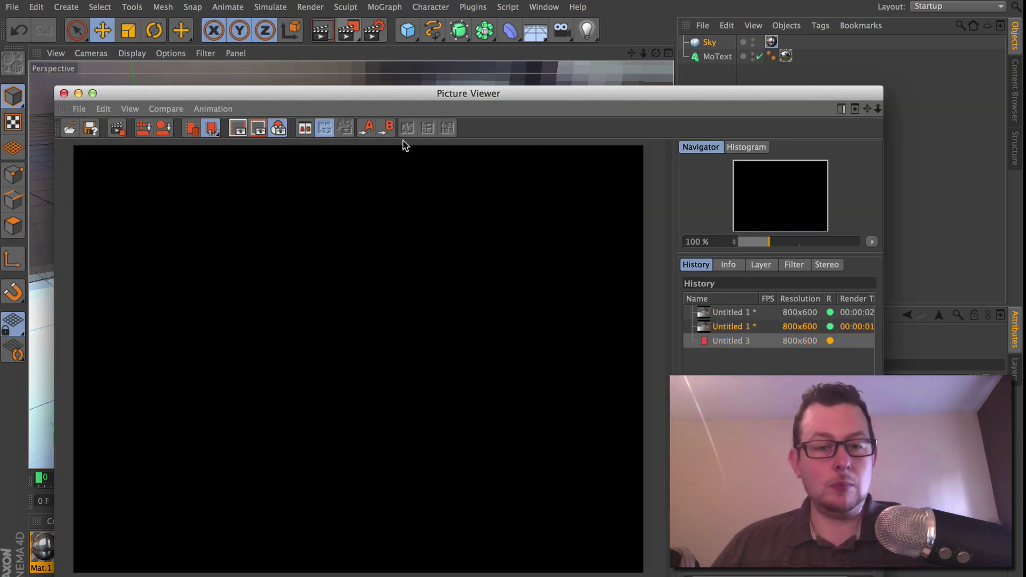
{"action": "left_click_drag", "start_coordinate": [467, 98], "coordinate": [450, 47]}
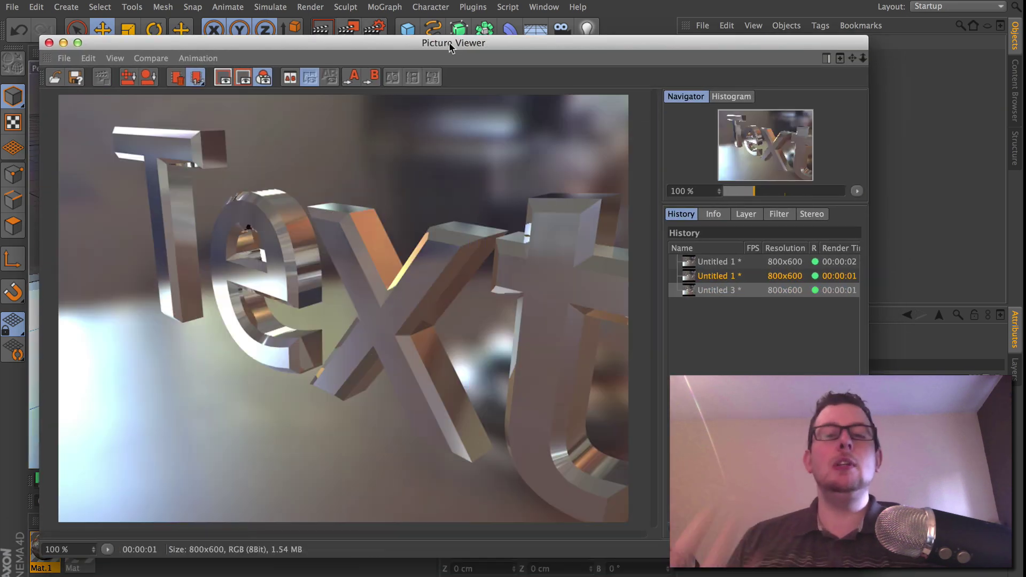
{"action": "left_click", "coordinate": [372, 28]}
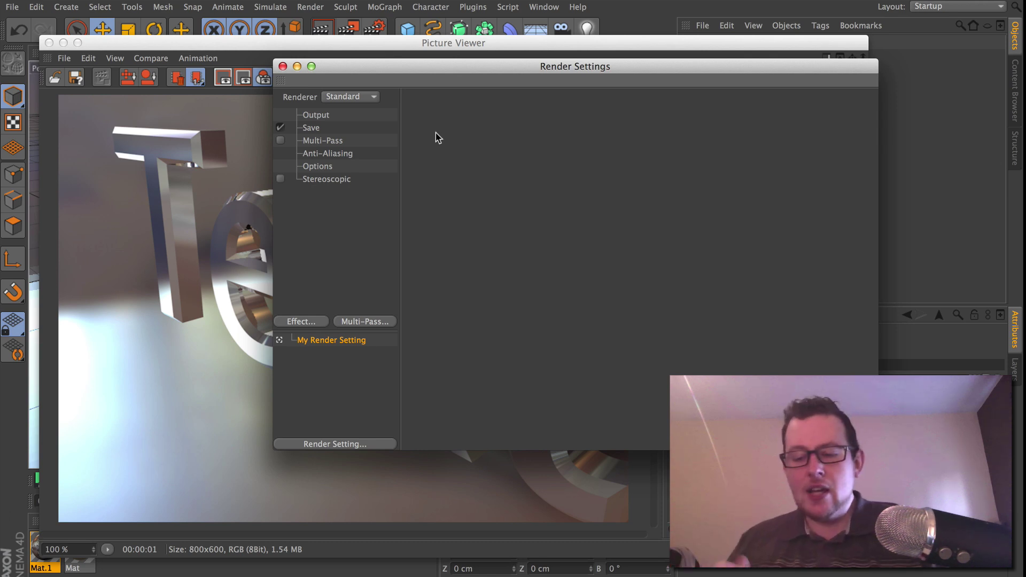
Add Global Illumination to the render settings and re-render the scene
{"action": "left_click", "coordinate": [301, 321]}
{"action": "left_click", "coordinate": [390, 391]}
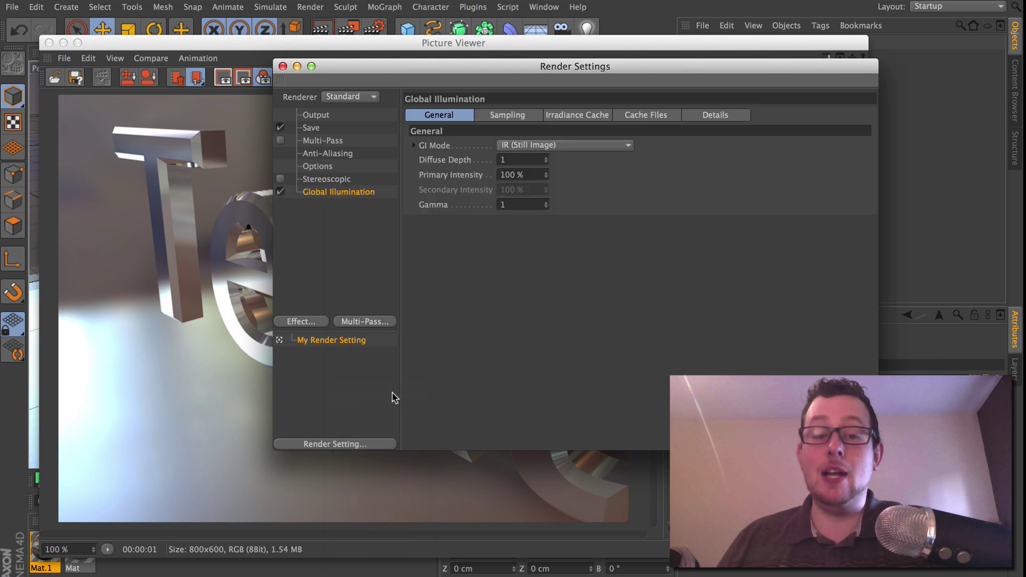
{"action": "left_click", "coordinate": [283, 66]}
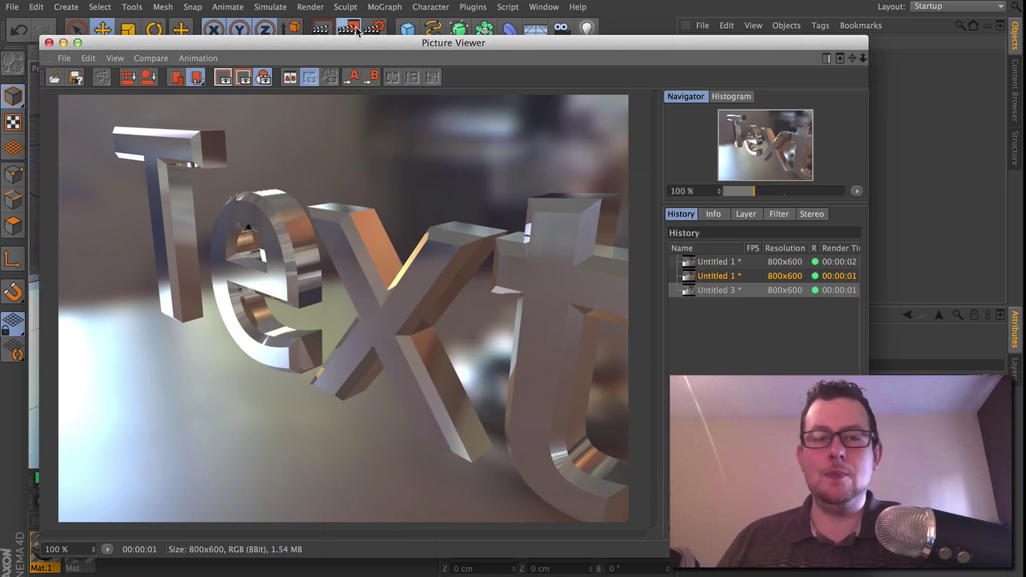
{"action": "left_click", "coordinate": [354, 29]}
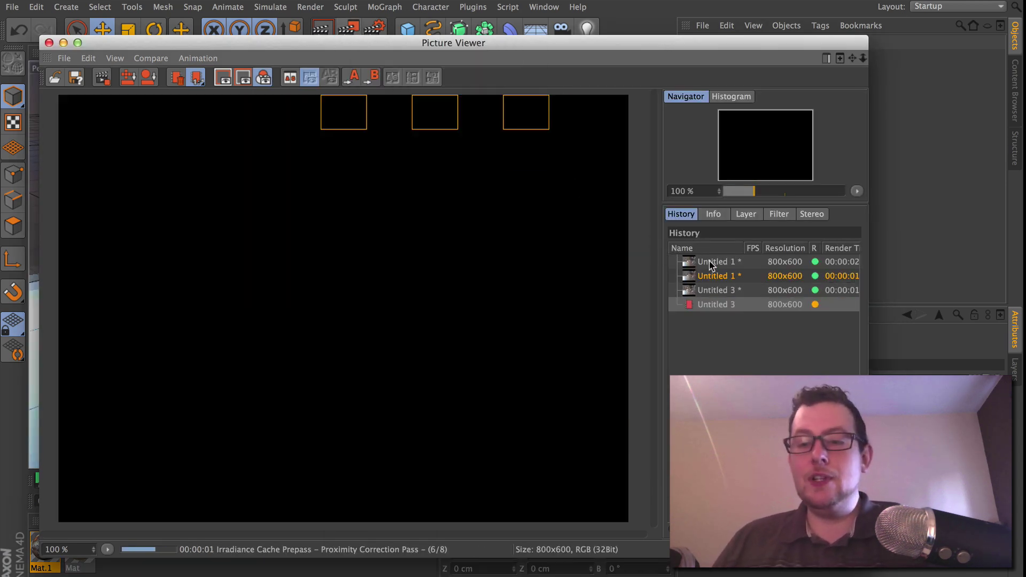
Compare the one-second and three-second Untitled 3 renders in the history, then close the Picture Viewer
{"action": "left_click", "coordinate": [723, 290]}
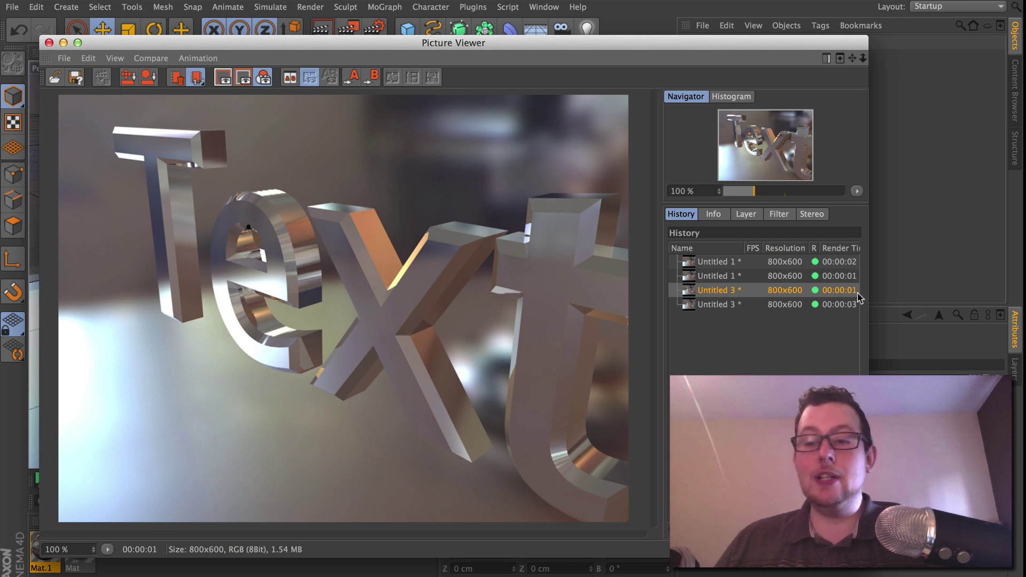
{"action": "left_click", "coordinate": [716, 304]}
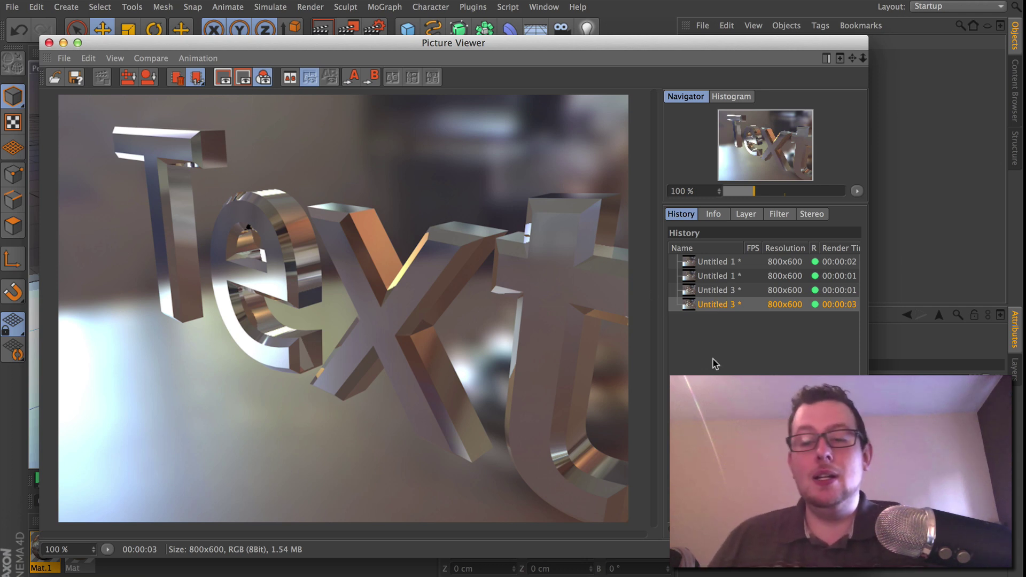
{"action": "left_click", "coordinate": [713, 305]}
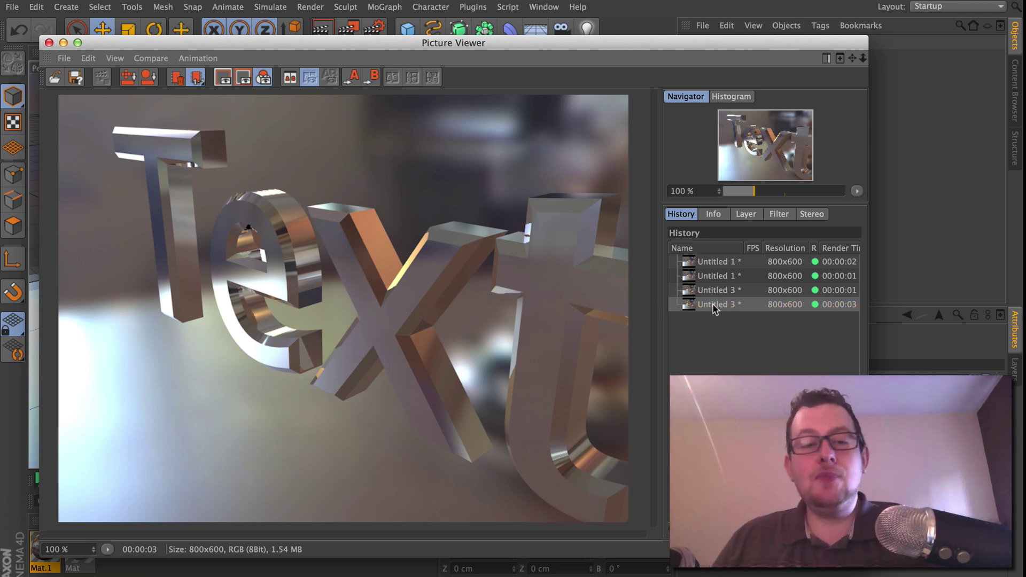
{"action": "left_click", "coordinate": [716, 291]}
{"action": "left_click", "coordinate": [715, 303]}
{"action": "left_click", "coordinate": [719, 293]}
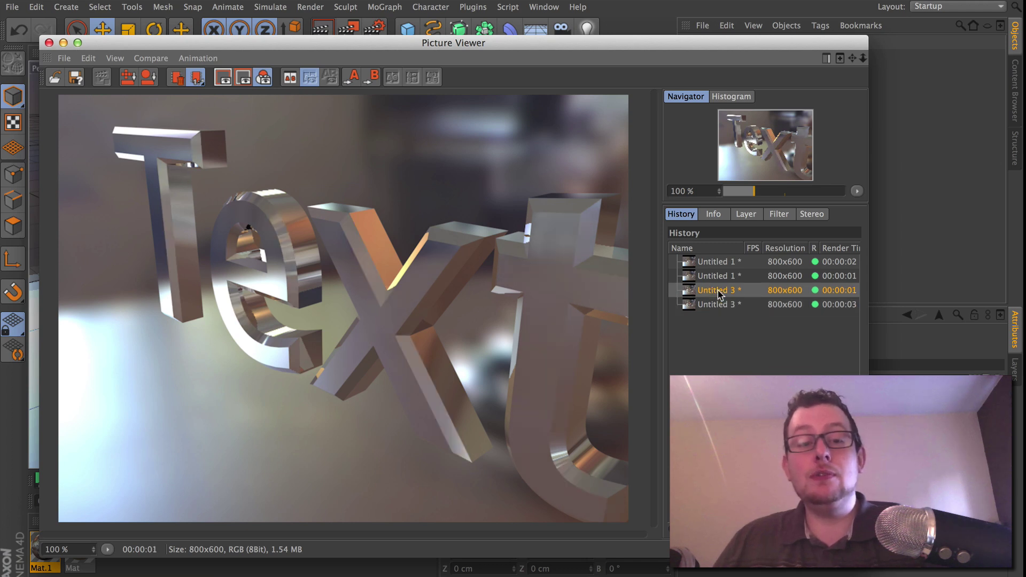
{"action": "left_click", "coordinate": [716, 306]}
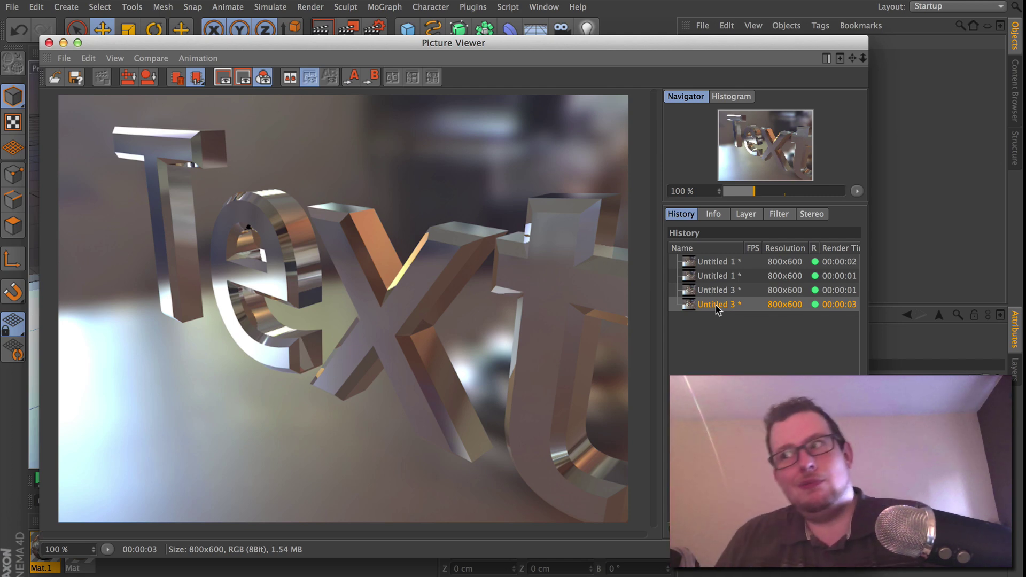
{"action": "left_click", "coordinate": [714, 292]}
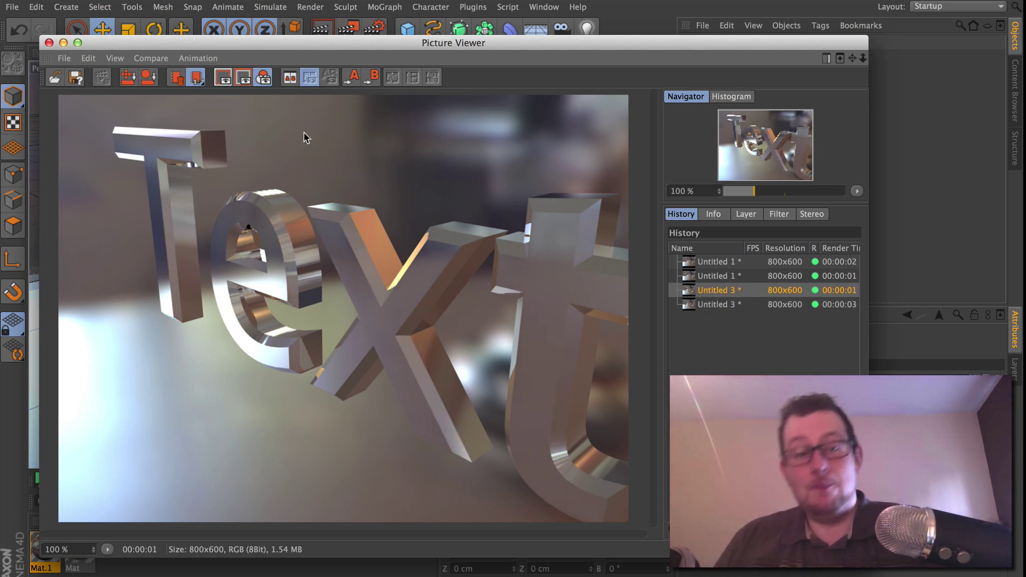
{"action": "left_click", "coordinate": [49, 43]}
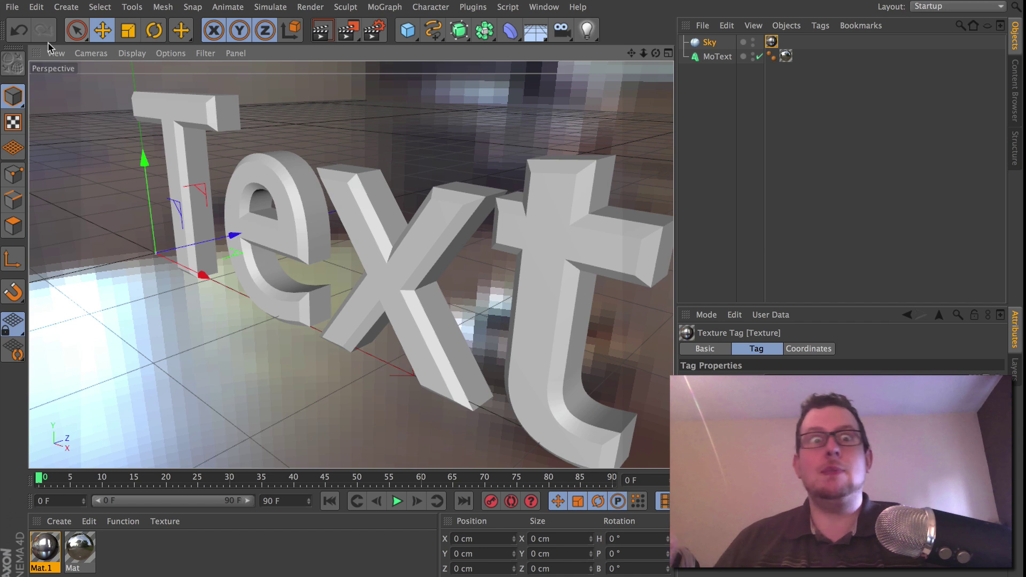
Reopen Render Settings to display the Global Illumination page with IR (Still Image) mode
{"action": "left_click", "coordinate": [377, 32]}
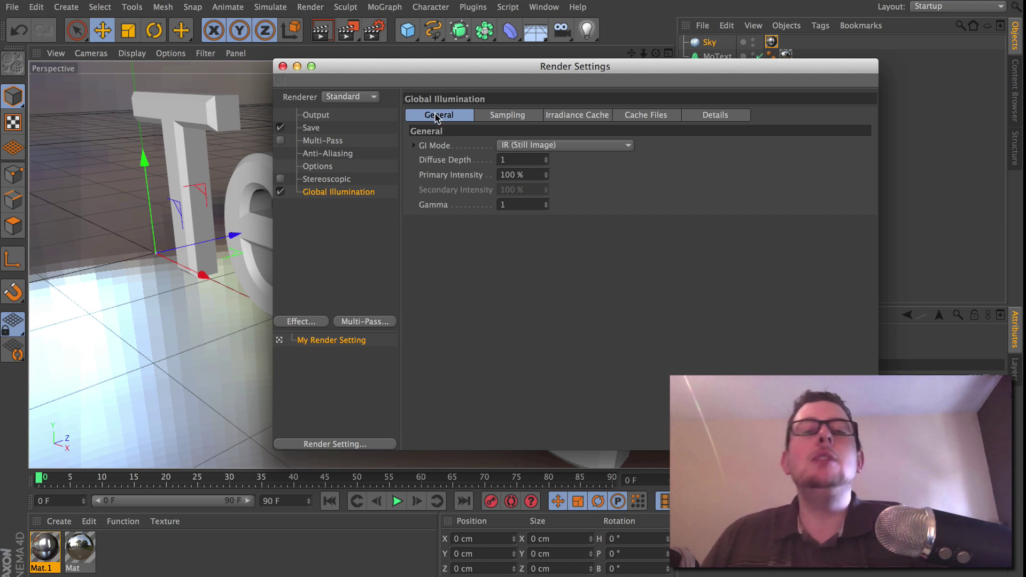
Inspect the GI Mode choices without changing them, then switch between the Sampling and Irradiance Cache pages
{"action": "left_click", "coordinate": [515, 147]}
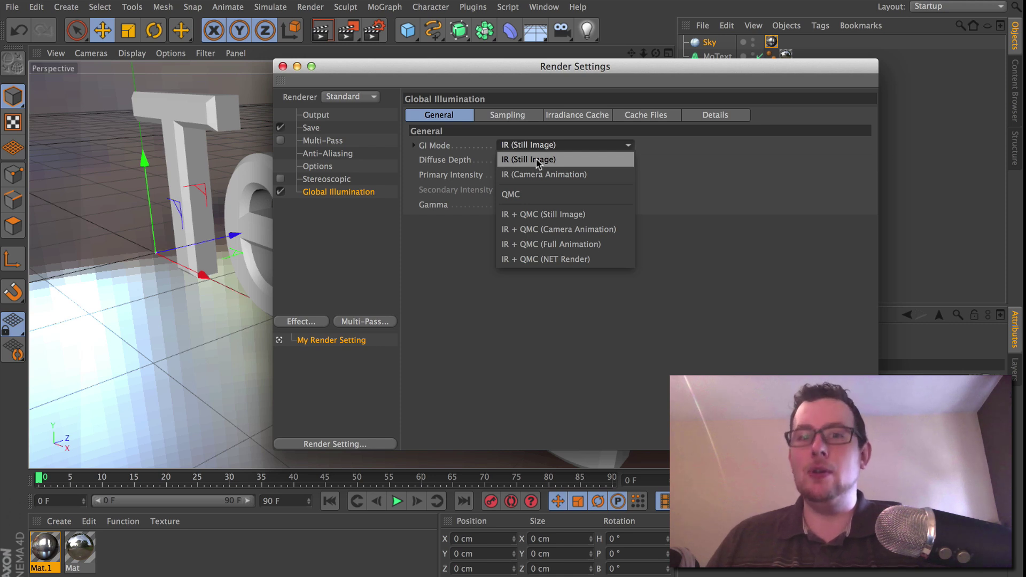
{"action": "left_click", "coordinate": [549, 328]}
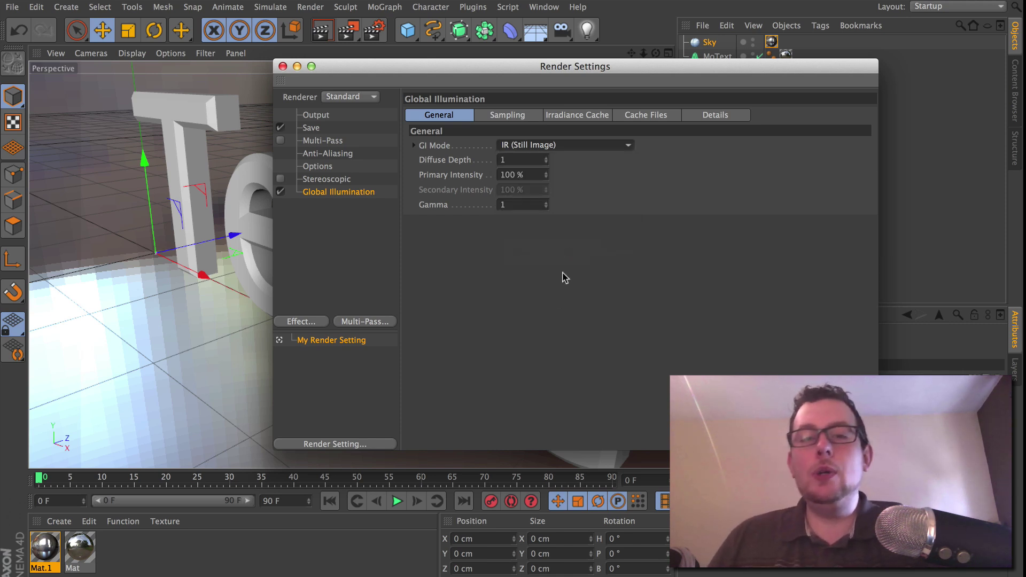
{"action": "left_click", "coordinate": [518, 116]}
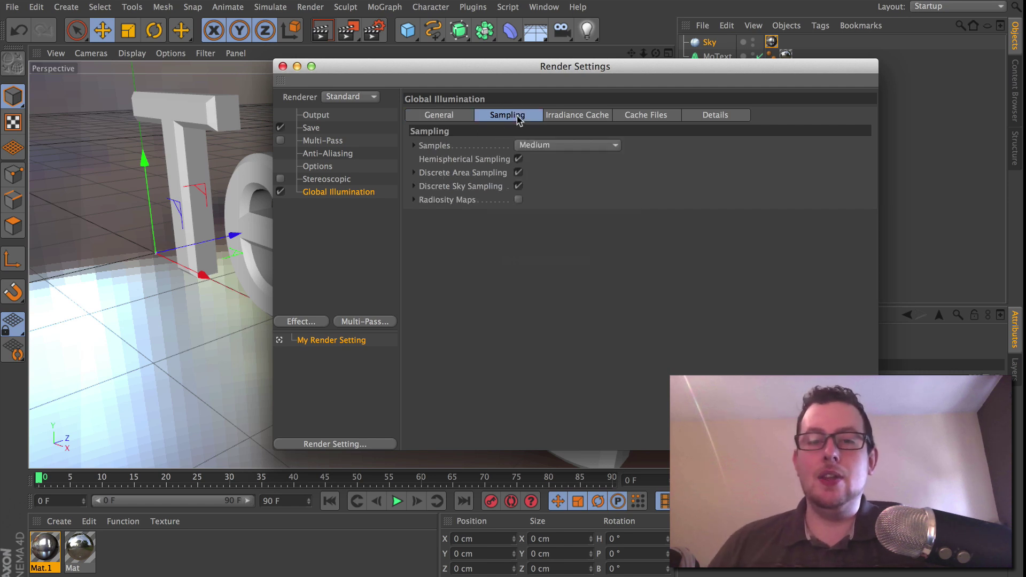
{"action": "left_click", "coordinate": [559, 117]}
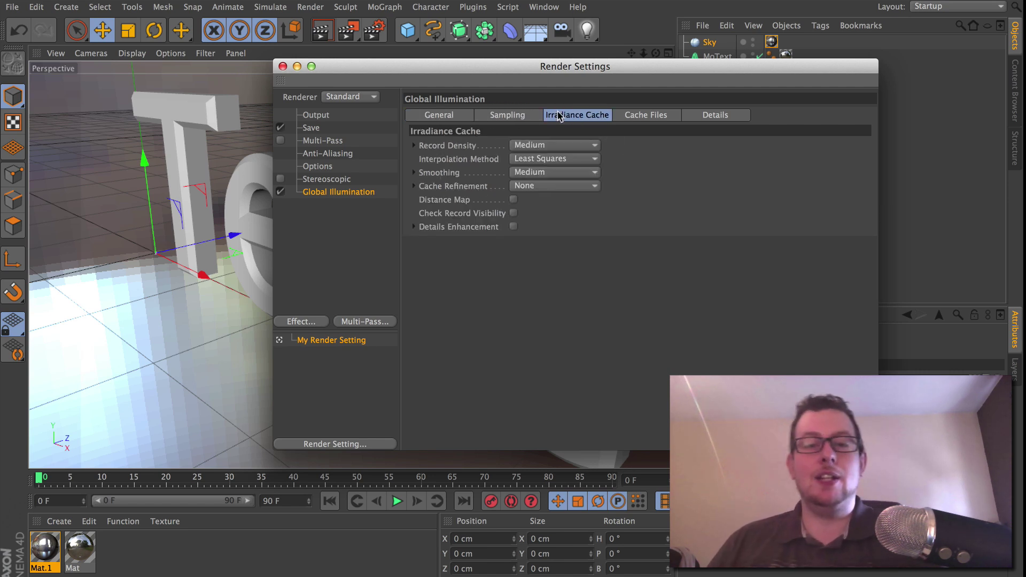
{"action": "left_click", "coordinate": [519, 117]}
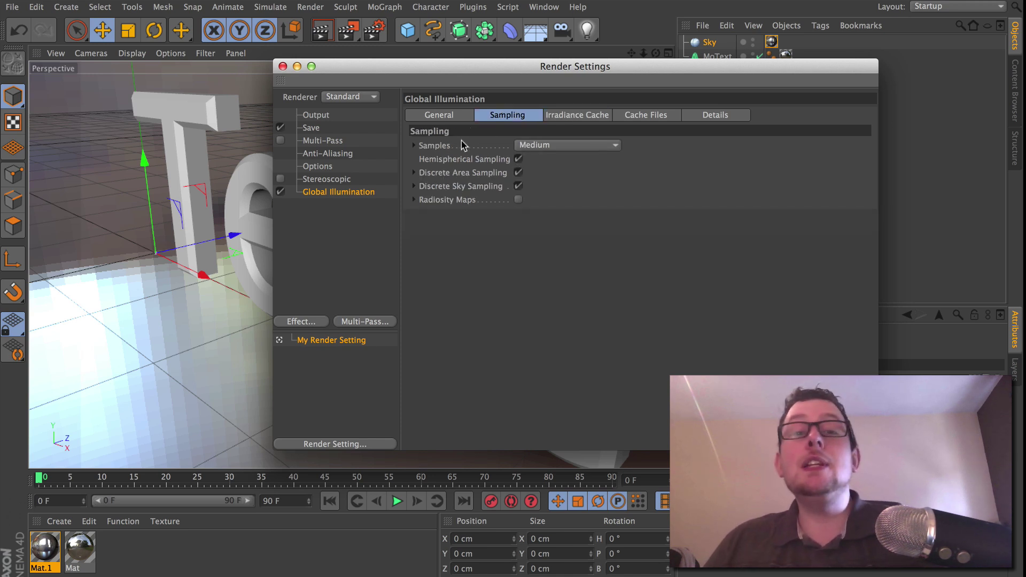
Check the Samples and Record Density options, leaving both at Medium
{"action": "left_click", "coordinate": [565, 148]}
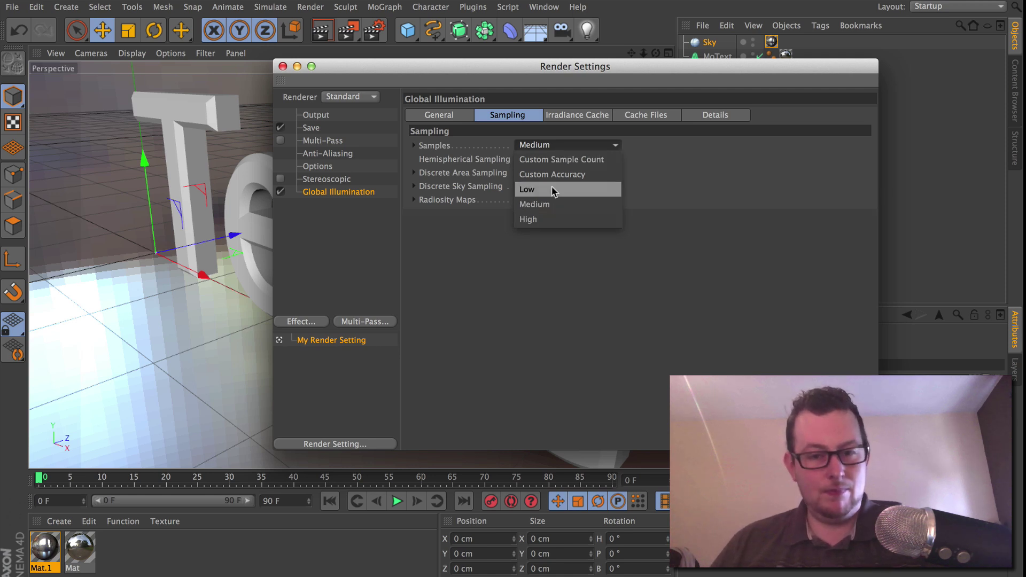
{"action": "left_click", "coordinate": [532, 232]}
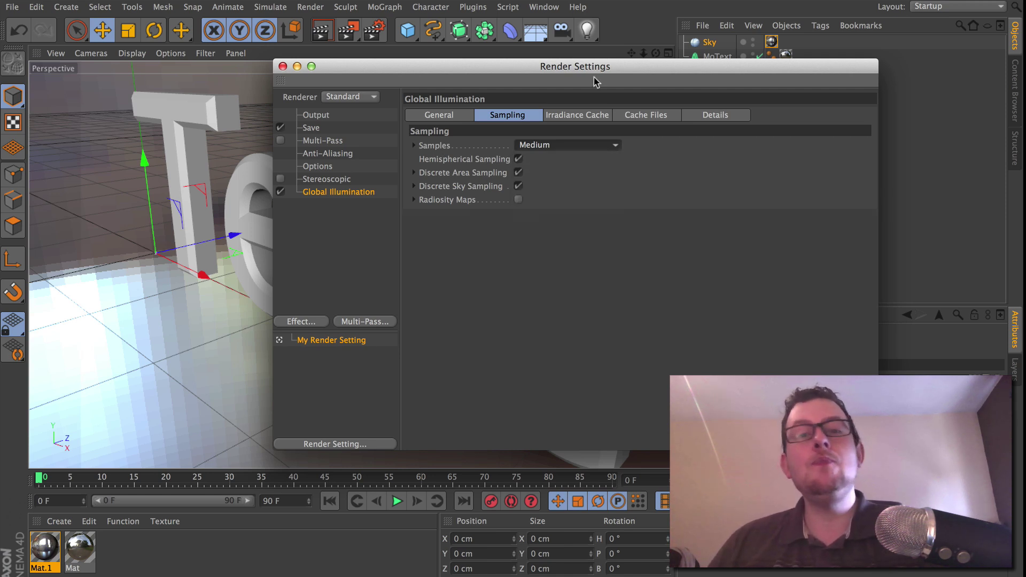
{"action": "left_click", "coordinate": [580, 115]}
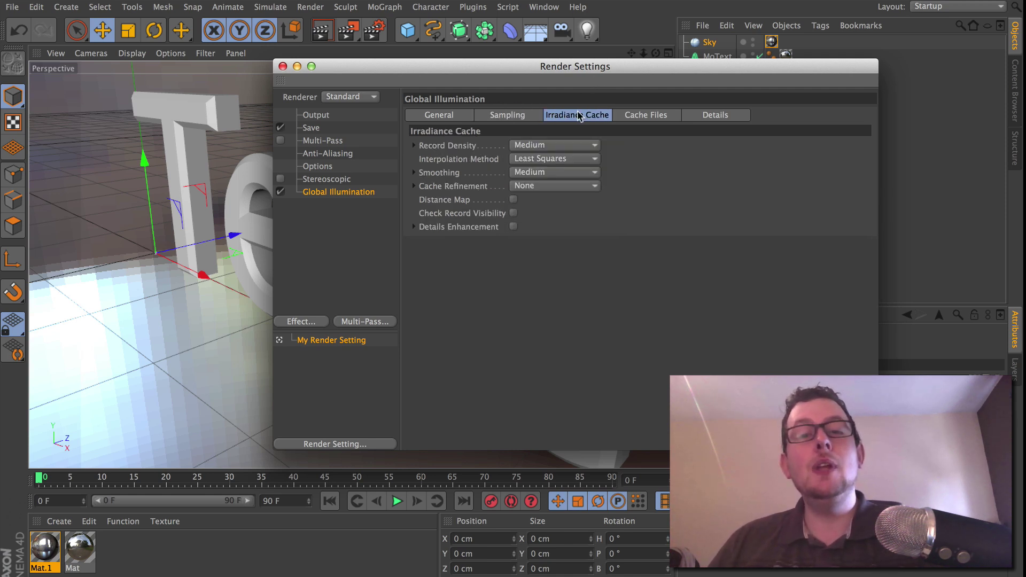
{"action": "left_click", "coordinate": [531, 147]}
{"action": "left_click", "coordinate": [676, 186]}
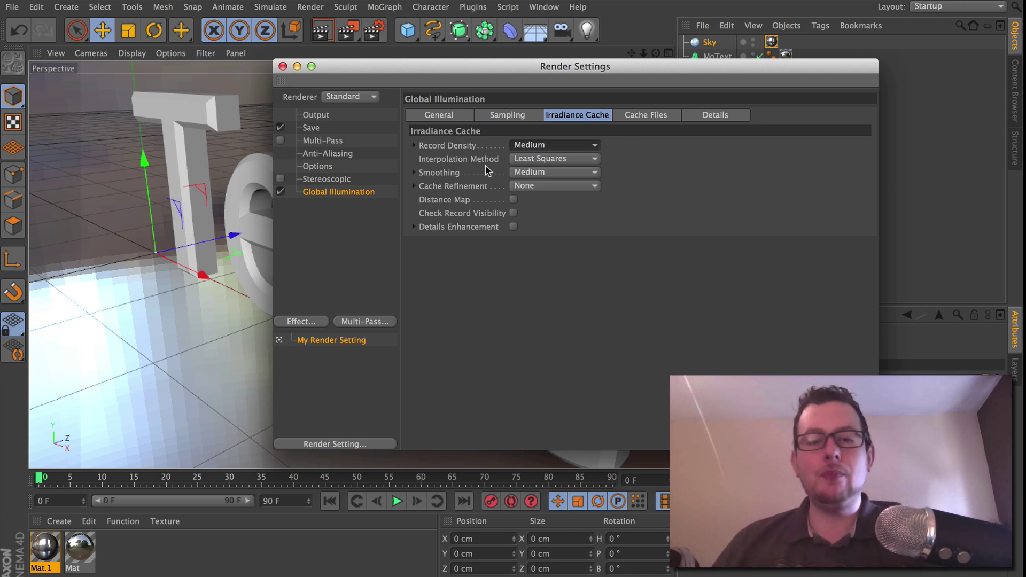
{"action": "left_click", "coordinate": [528, 147]}
{"action": "left_click", "coordinate": [553, 191]}
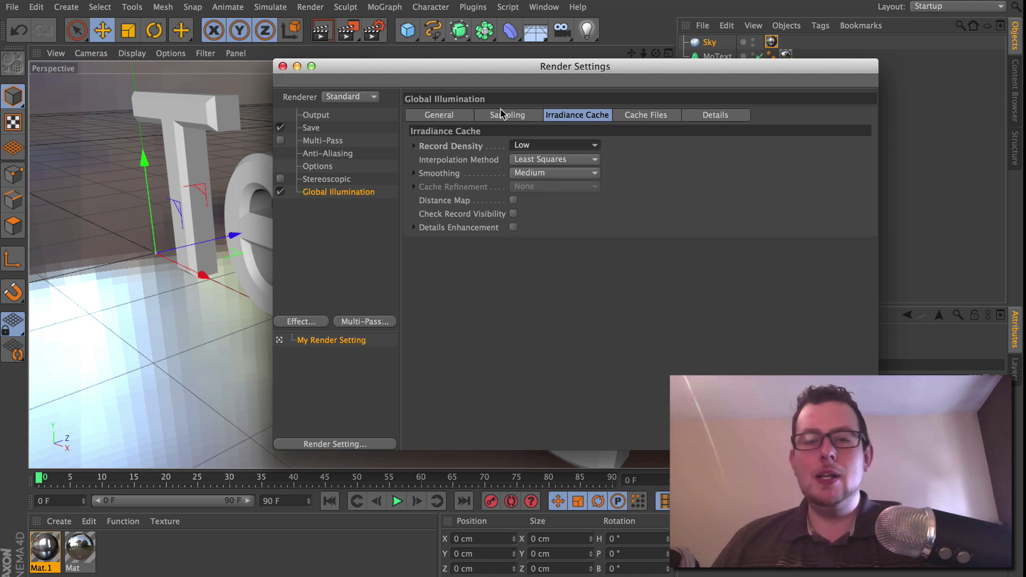
{"action": "left_click", "coordinate": [519, 117]}
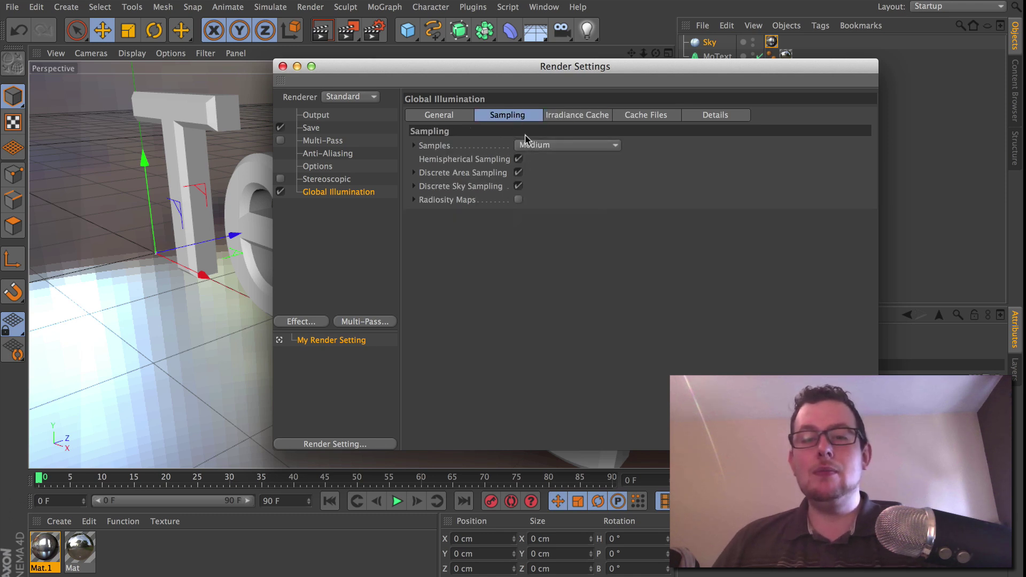
{"action": "left_click", "coordinate": [542, 147]}
{"action": "left_click", "coordinate": [556, 190]}
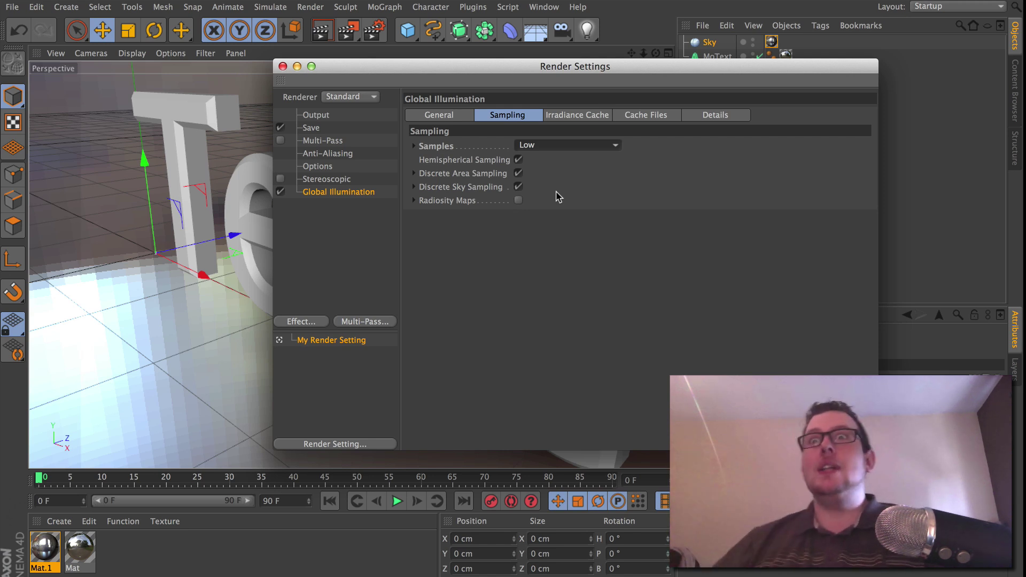
{"action": "left_click", "coordinate": [546, 147]}
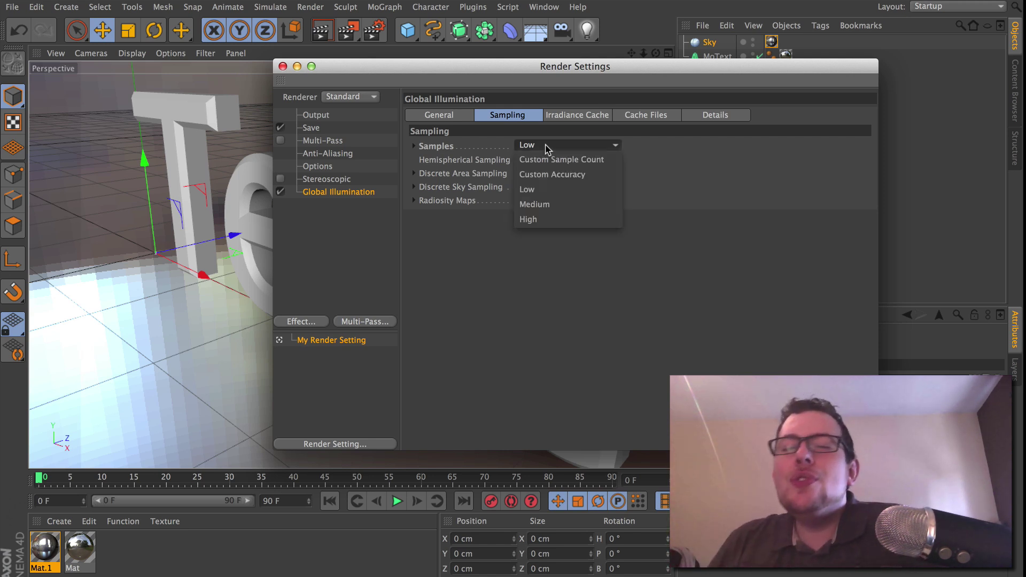
{"action": "left_click", "coordinate": [562, 205]}
{"action": "left_click", "coordinate": [588, 115]}
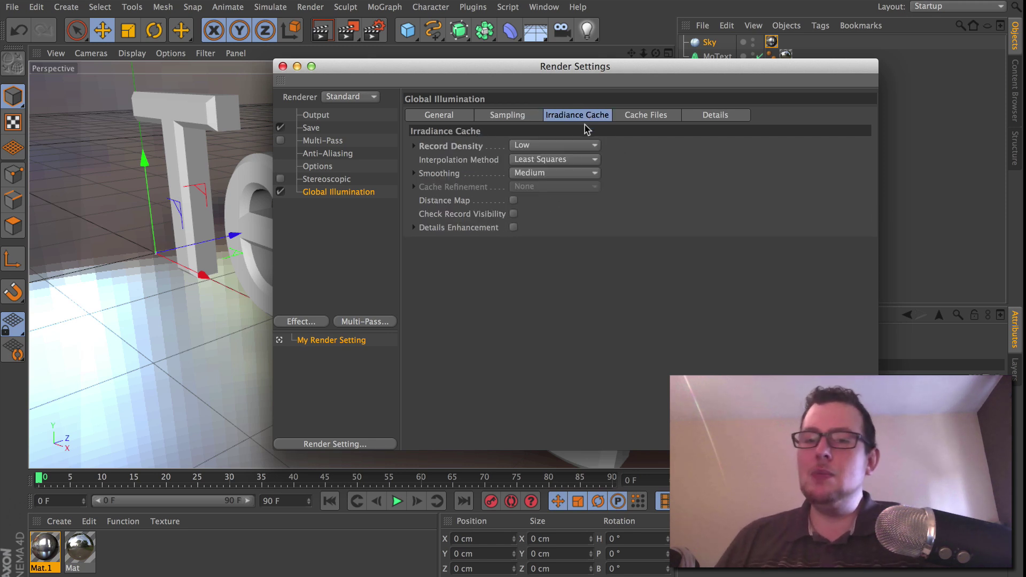
{"action": "left_click", "coordinate": [541, 147]}
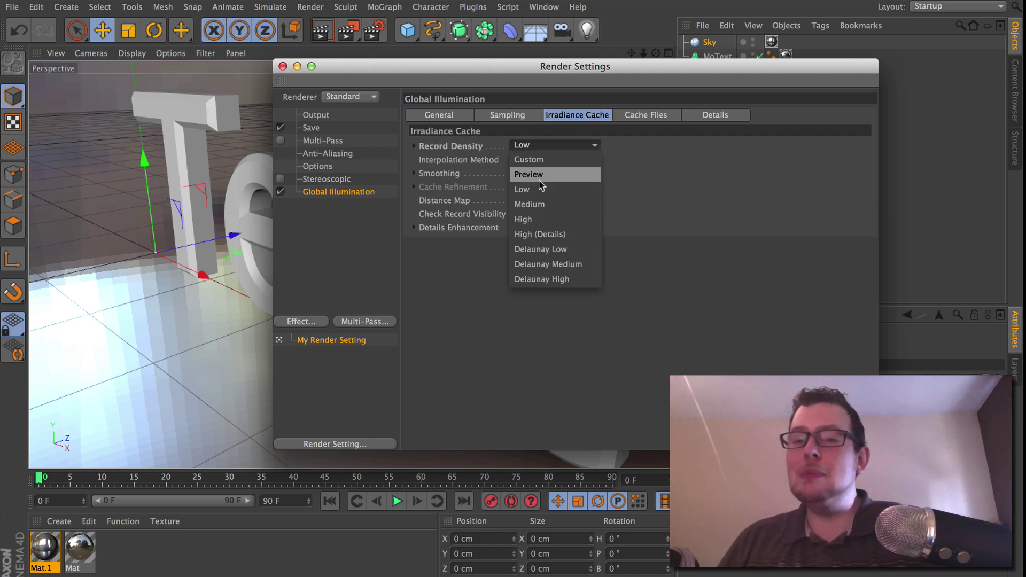
{"action": "left_click", "coordinate": [556, 202]}
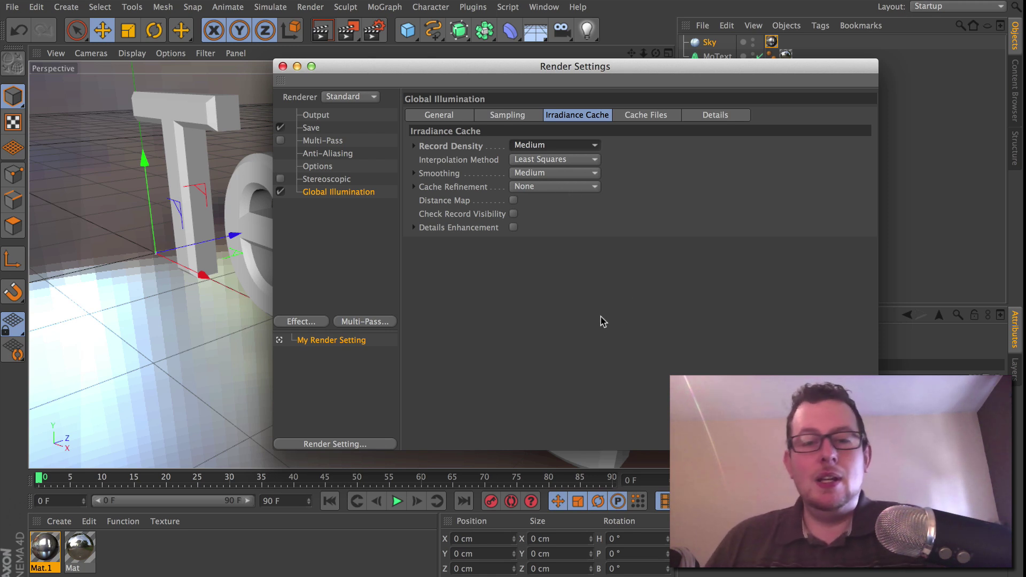
{"action": "left_click", "coordinate": [338, 203]}
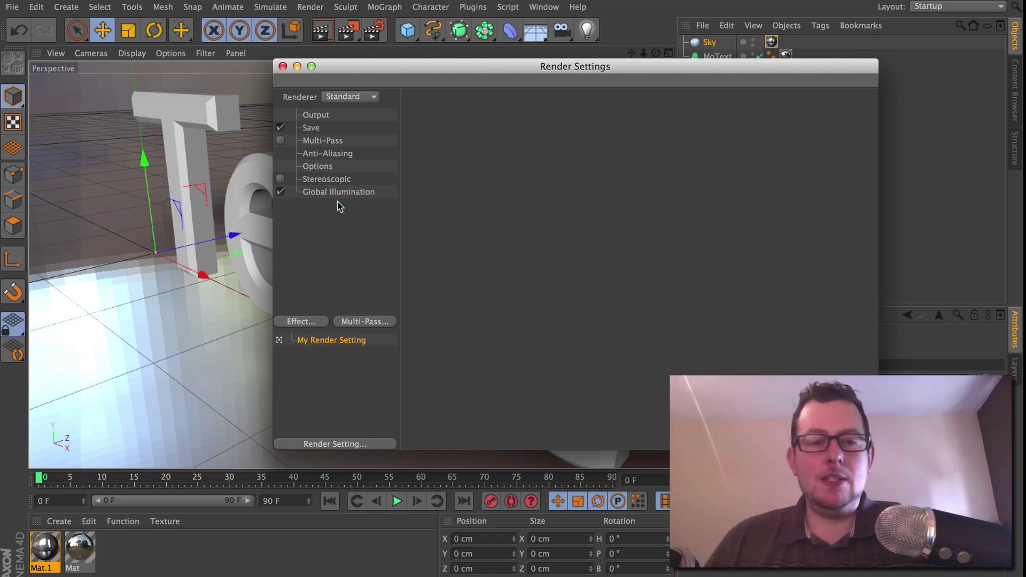
{"action": "left_click", "coordinate": [338, 193]}
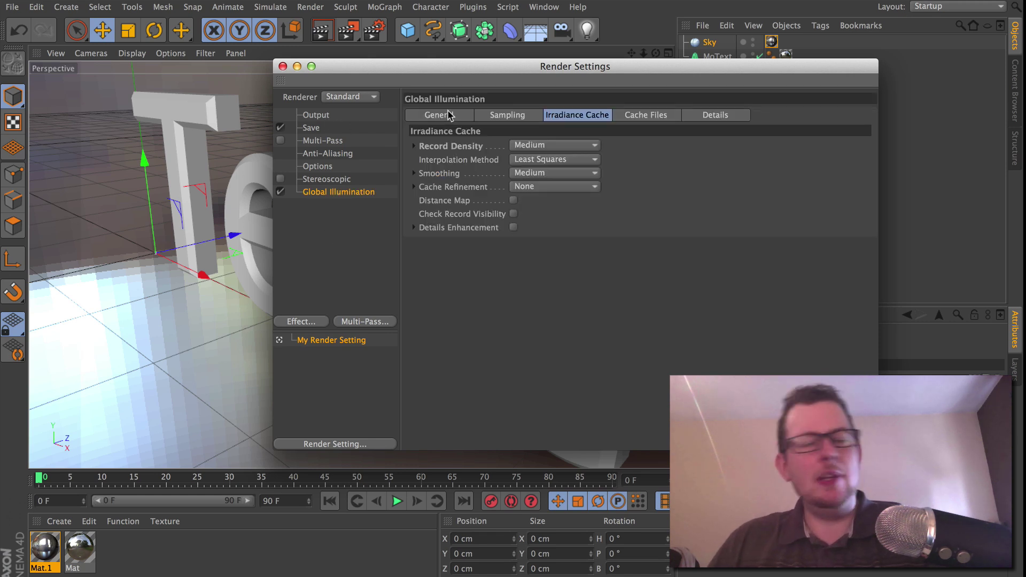
{"action": "left_click", "coordinate": [367, 242]}
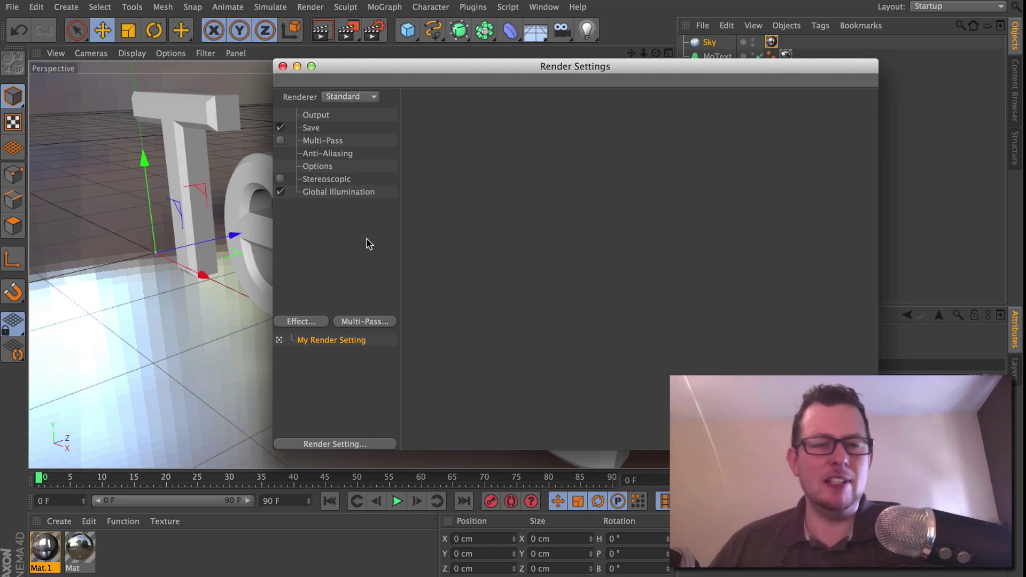
{"action": "left_click", "coordinate": [332, 194]}
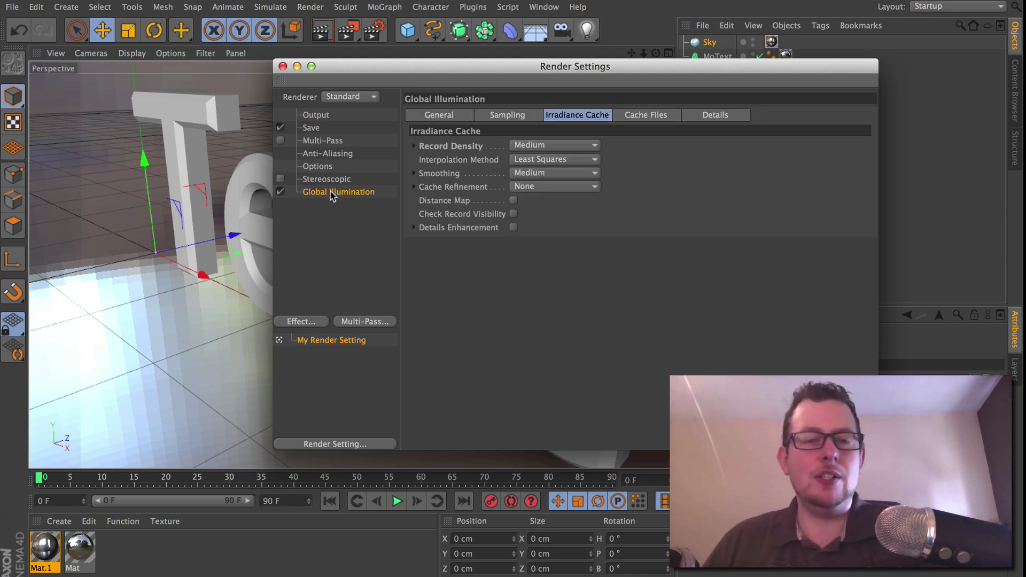
{"action": "left_click", "coordinate": [318, 222]}
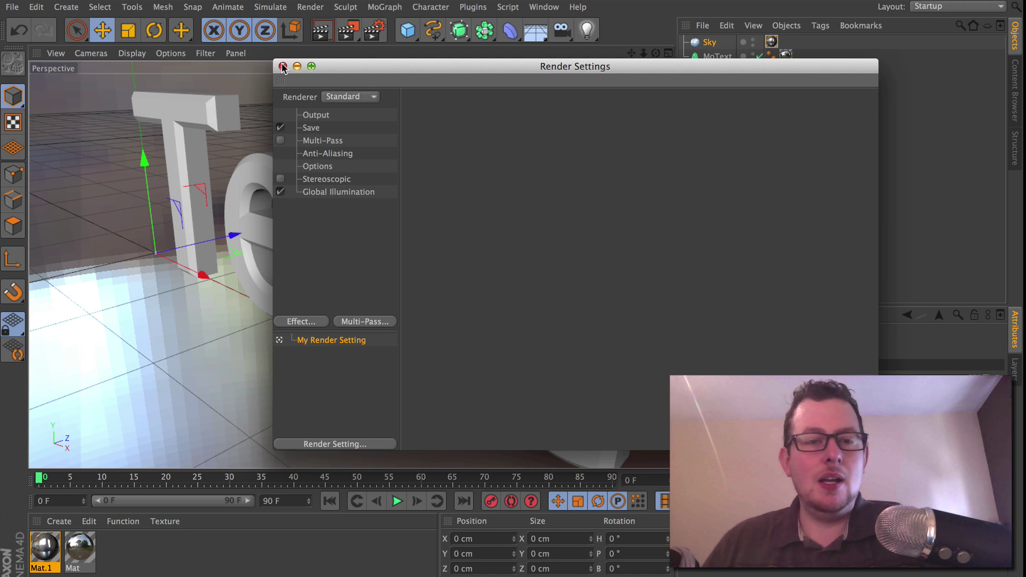
Look through the Multi-Pass, Anti-Aliasing, Options, Output and Save render pages
{"action": "left_click", "coordinate": [331, 142]}
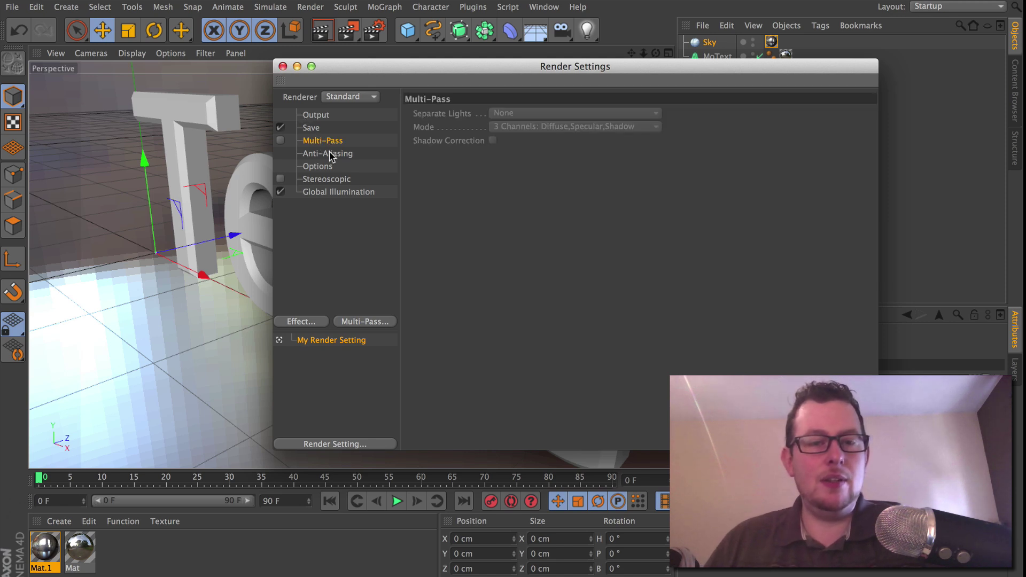
{"action": "left_click", "coordinate": [332, 155]}
{"action": "left_click", "coordinate": [328, 167]}
{"action": "left_click", "coordinate": [321, 117]}
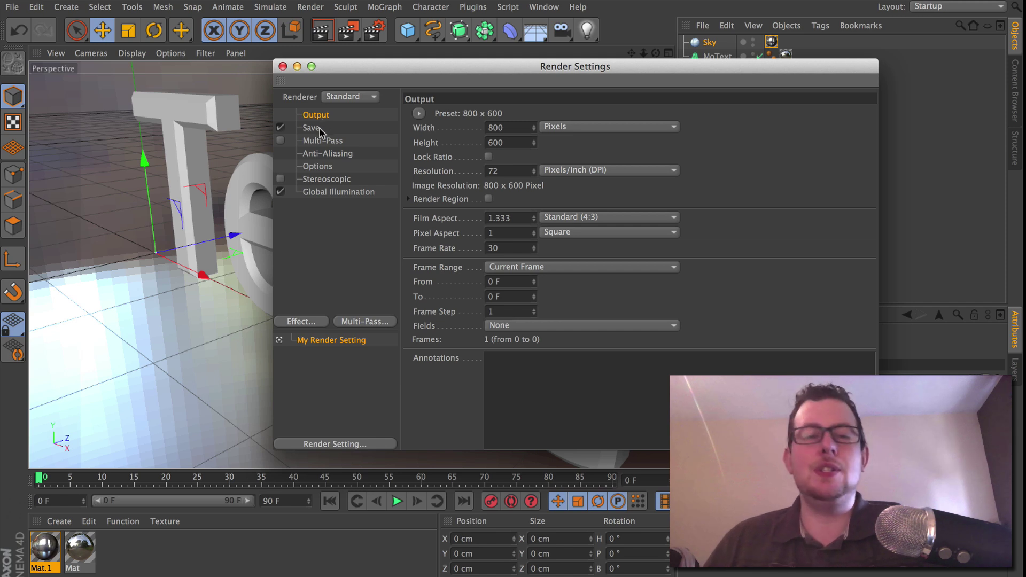
{"action": "left_click", "coordinate": [321, 127]}
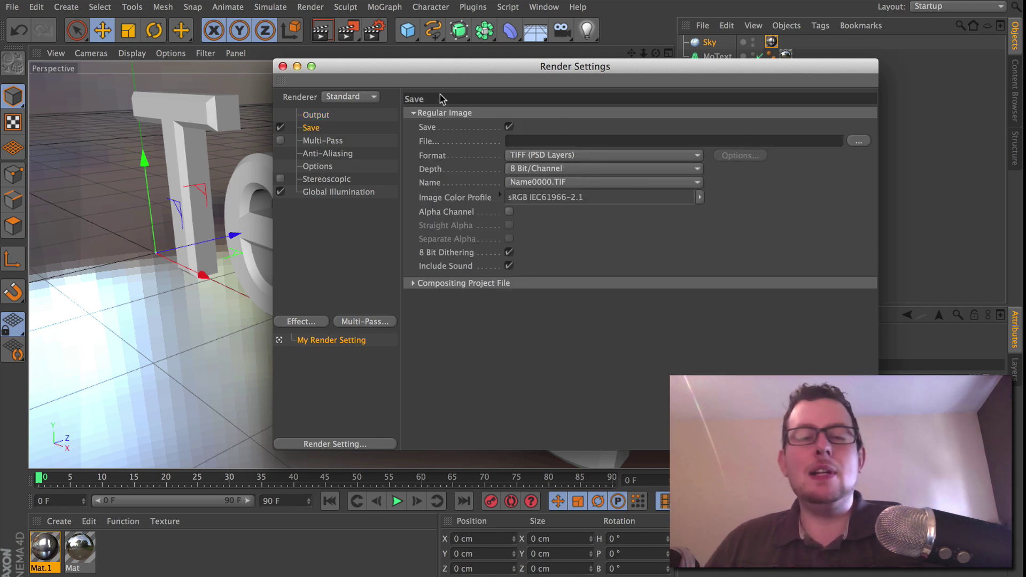
{"action": "left_click", "coordinate": [326, 140]}
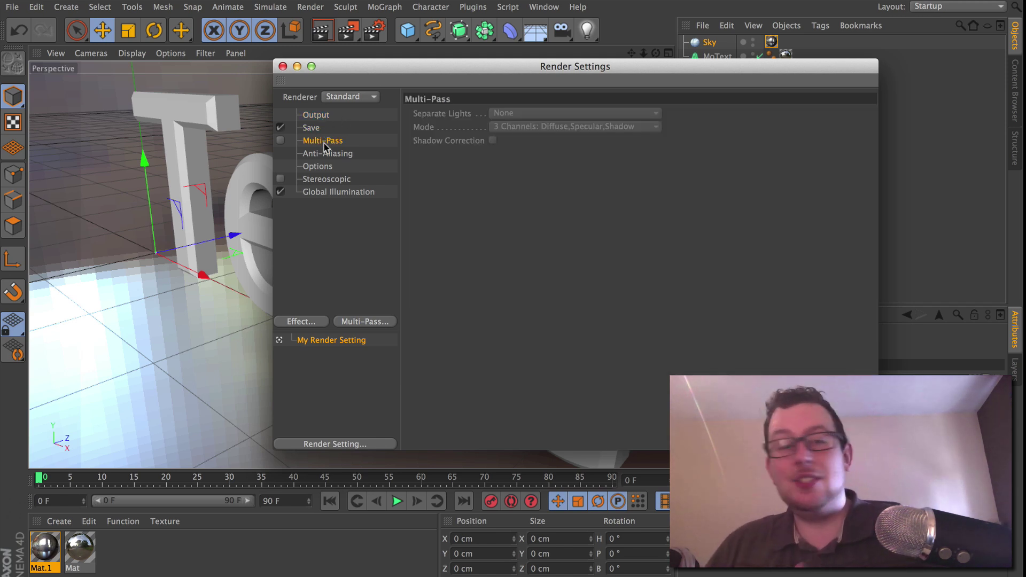
{"action": "left_click", "coordinate": [328, 154]}
{"action": "left_click", "coordinate": [321, 166]}
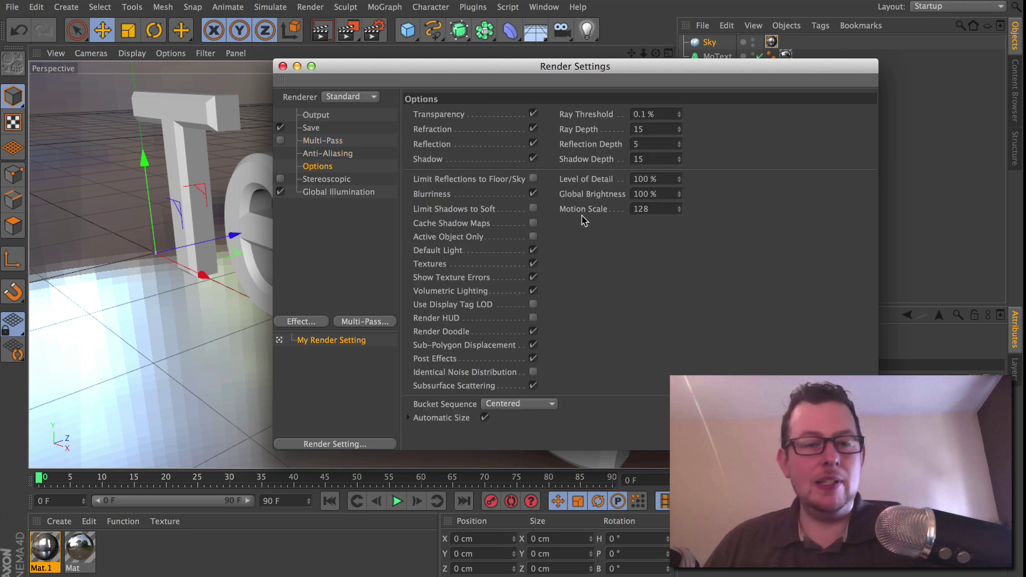
Glance at the post effects list, close Render Settings, and select the Sky object
{"action": "left_click", "coordinate": [303, 322]}
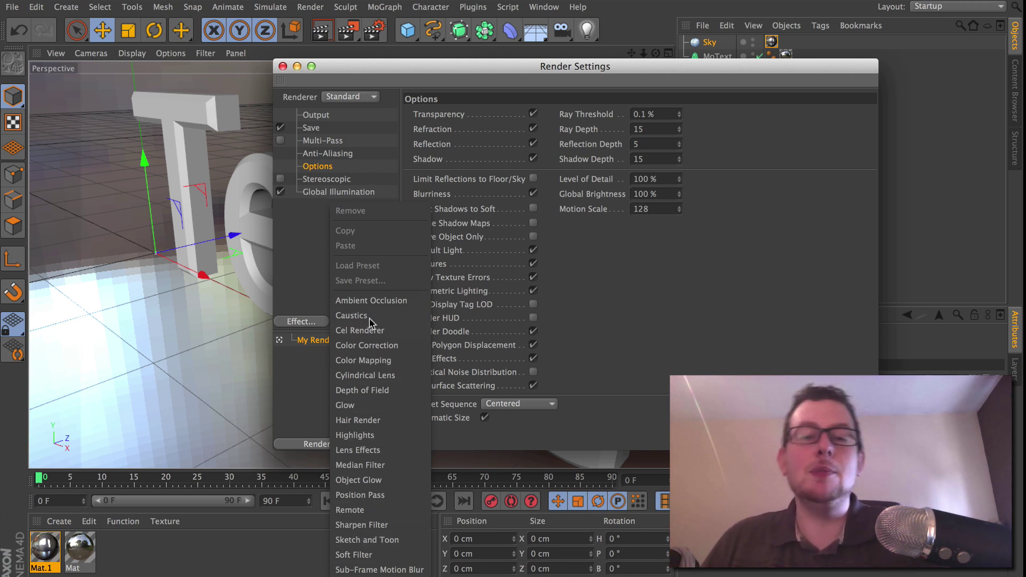
{"action": "left_click", "coordinate": [317, 239]}
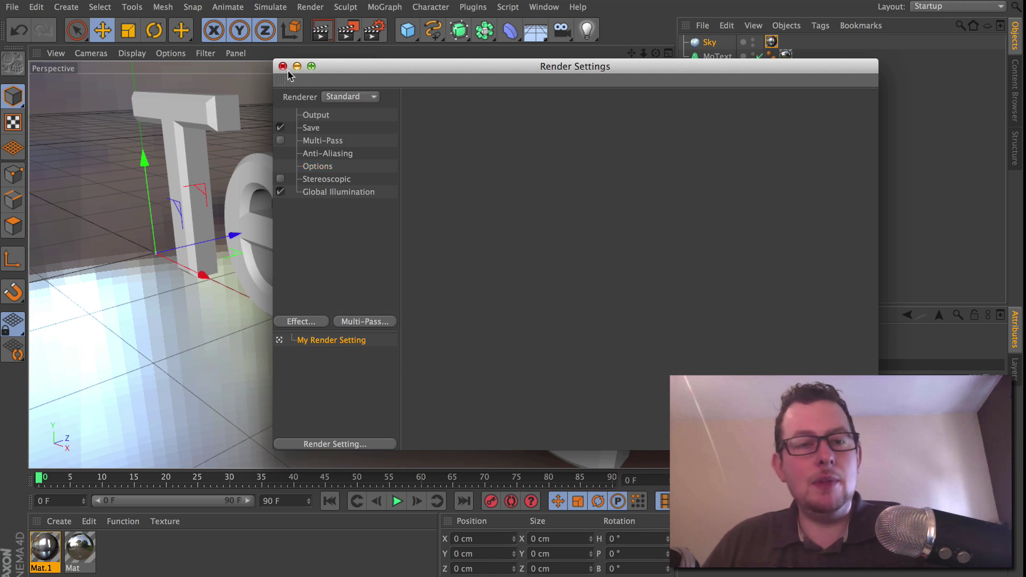
{"action": "left_click", "coordinate": [282, 66]}
{"action": "left_click", "coordinate": [286, 140]}
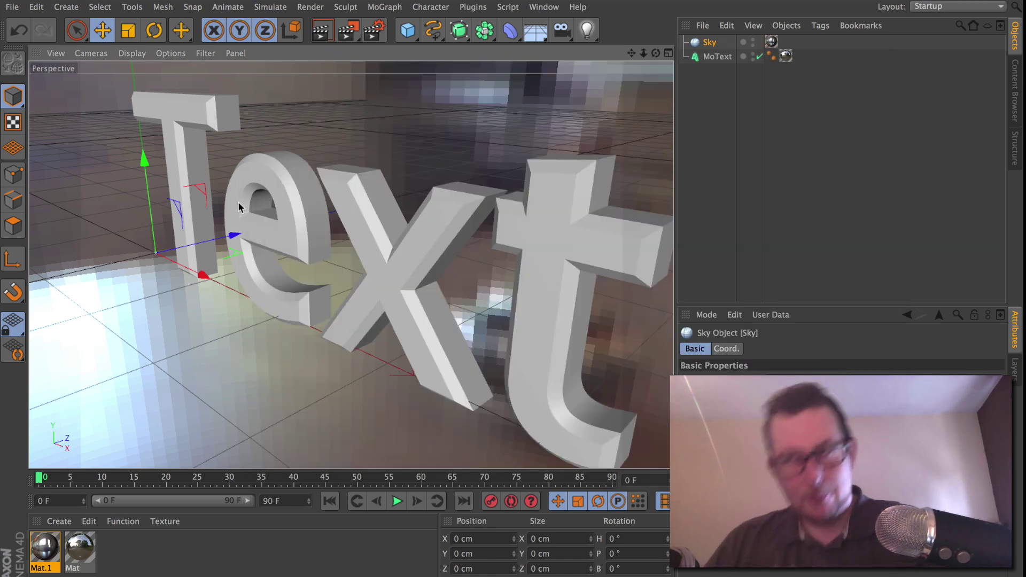
Start a new scene and add a Cube primitive
{"action": "left_click", "coordinate": [18, 7]}
{"action": "left_click", "coordinate": [26, 21]}
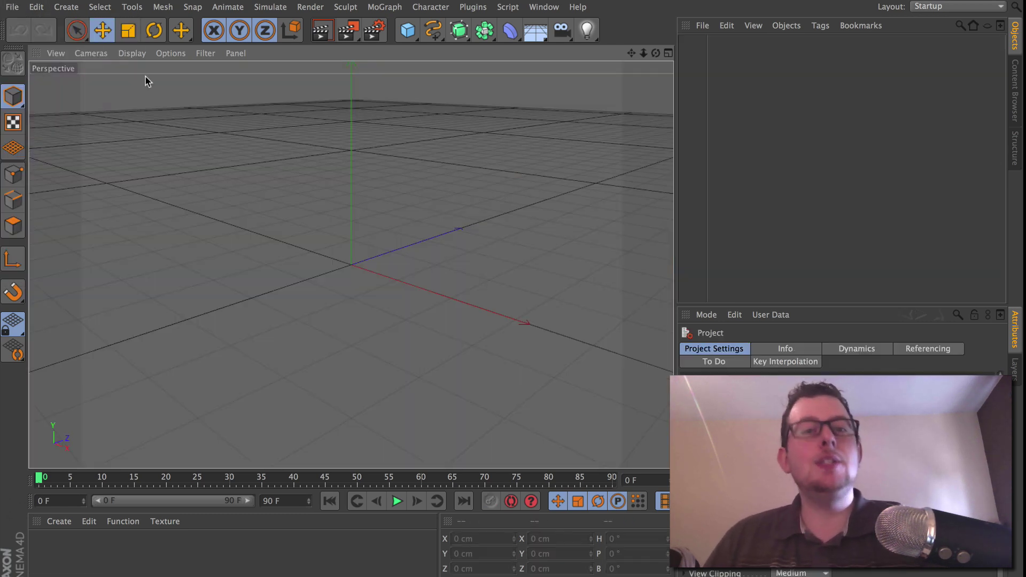
{"action": "left_click", "coordinate": [407, 30]}
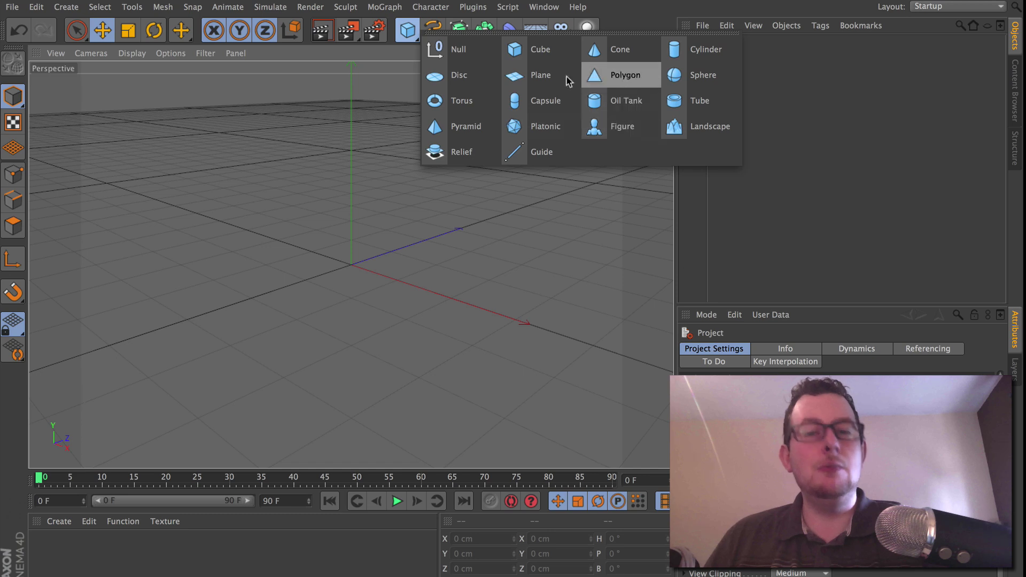
{"action": "left_click", "coordinate": [559, 49]}
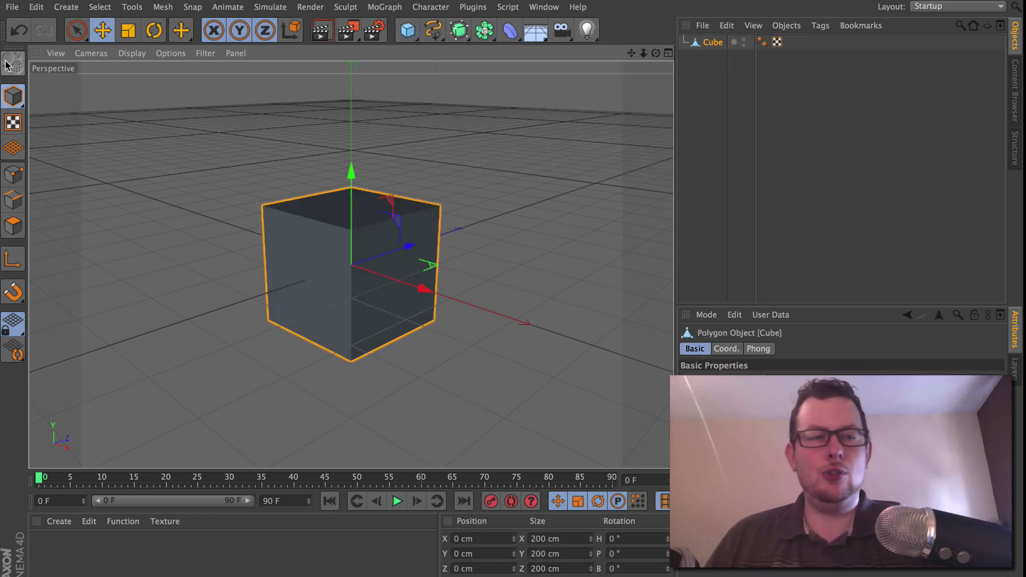
In Polygon mode, extrude the cube's right face and inset its end face into a larger frame
{"action": "left_click", "coordinate": [13, 225]}
{"action": "left_click", "coordinate": [427, 259]}
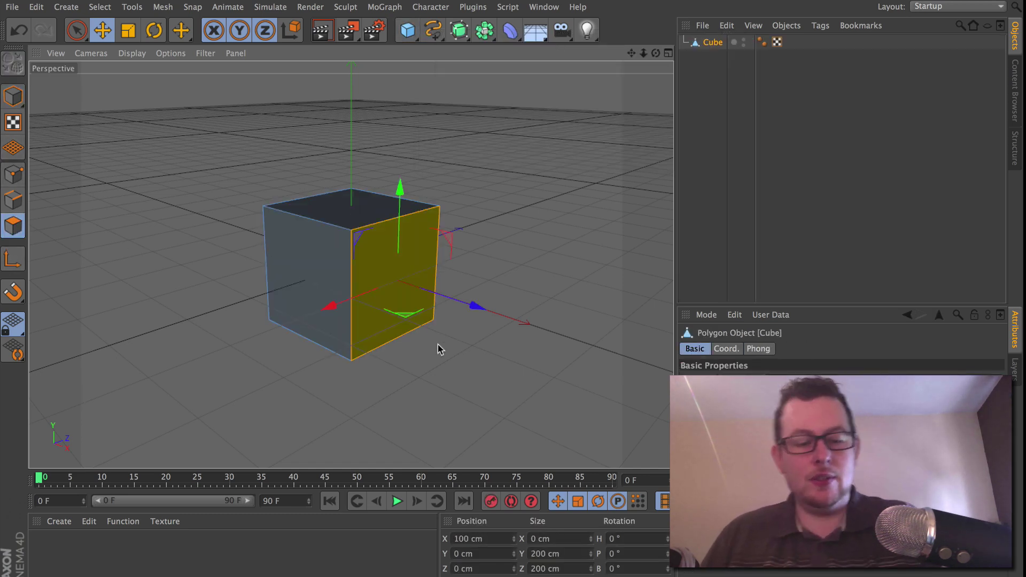
{"action": "key", "text": "d"}
{"action": "left_click_drag", "start_coordinate": [401, 270], "coordinate": [140, 216]}
{"action": "key", "text": "i"}
{"action": "left_click_drag", "start_coordinate": [252, 220], "coordinate": [374, 236]}
{"action": "key", "text": "d"}
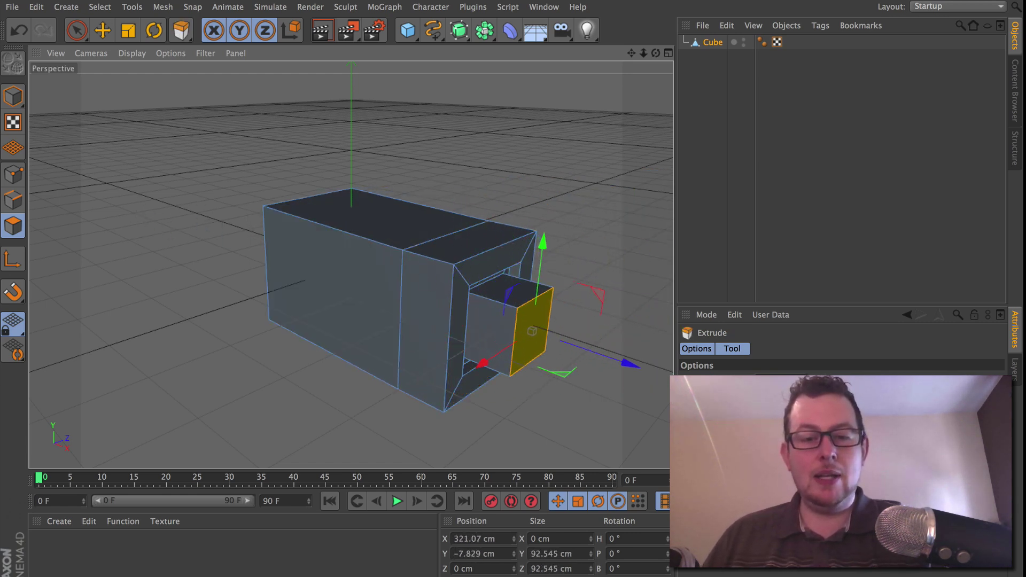
{"action": "key", "text": "i"}
{"action": "left_click_drag", "start_coordinate": [293, 236], "coordinate": [428, 204]}
{"action": "key", "text": "d"}
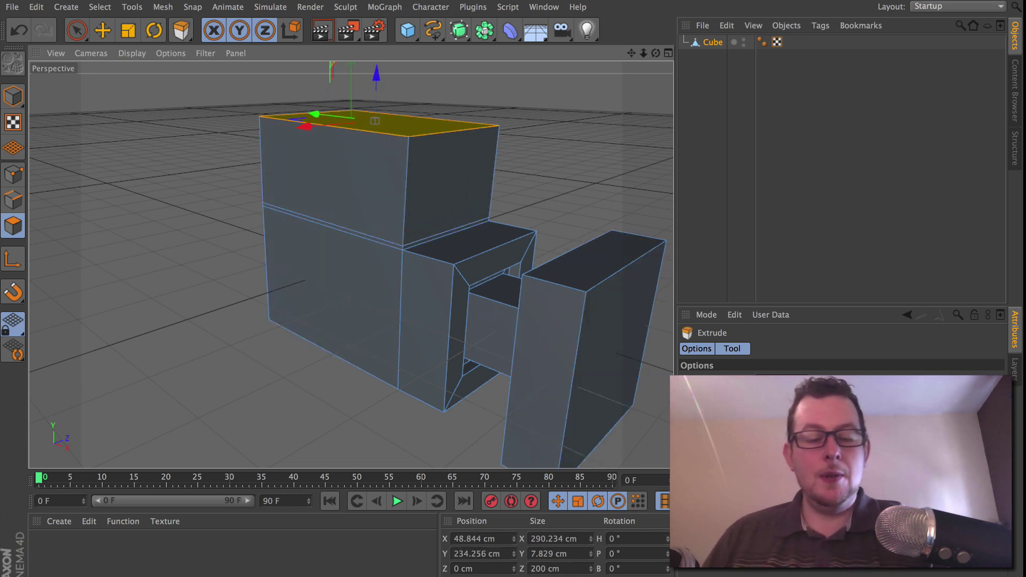
{"action": "middle_click_drag", "start_coordinate": [447, 274], "coordinate": [362, 266], "text": "alt"}
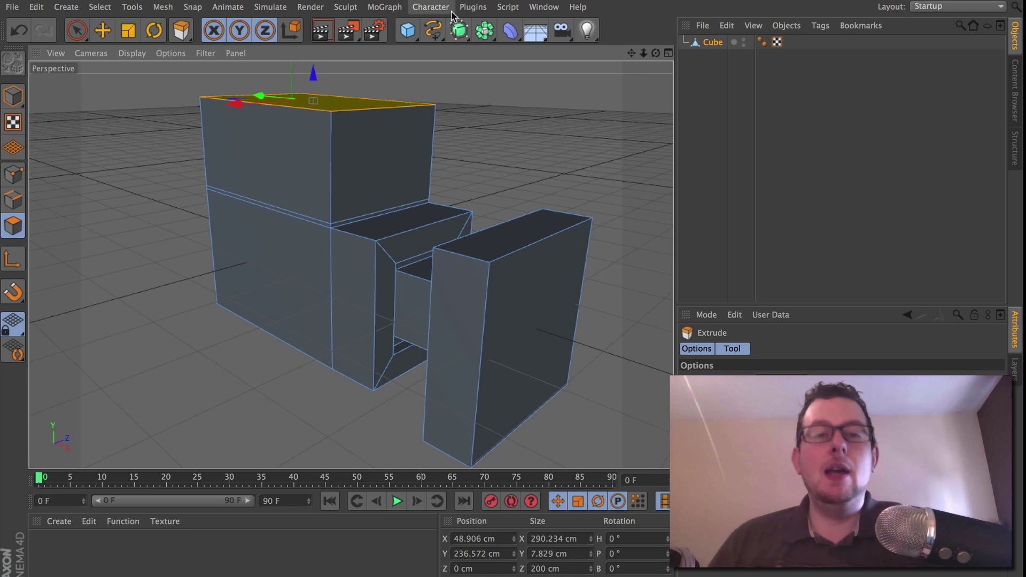
Add a HyperNURBS object and nest the Cube under it, rounding the blocky form into a knob-like shape
{"action": "left_click", "coordinate": [465, 33]}
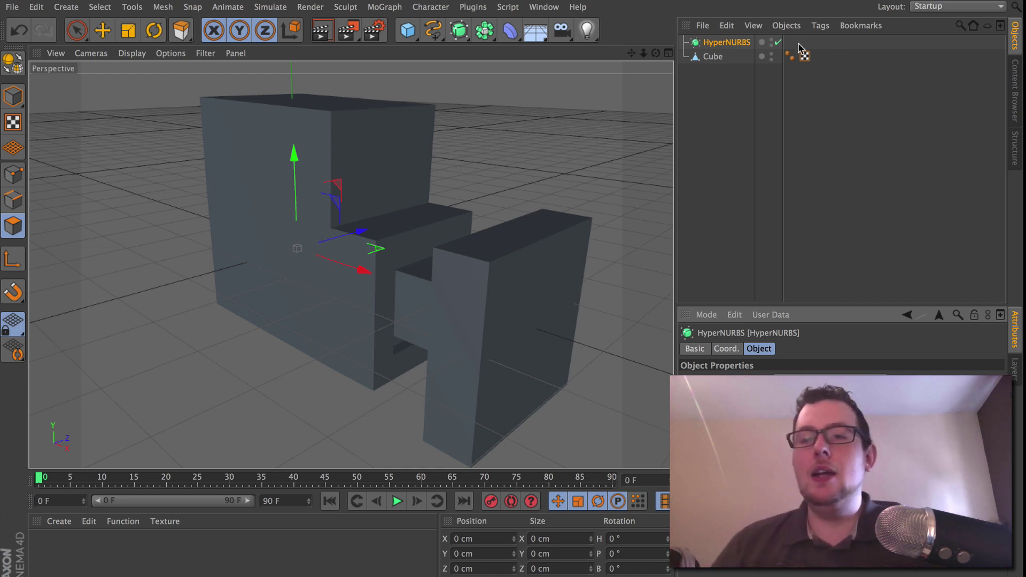
{"action": "left_click_drag", "start_coordinate": [709, 59], "coordinate": [721, 44]}
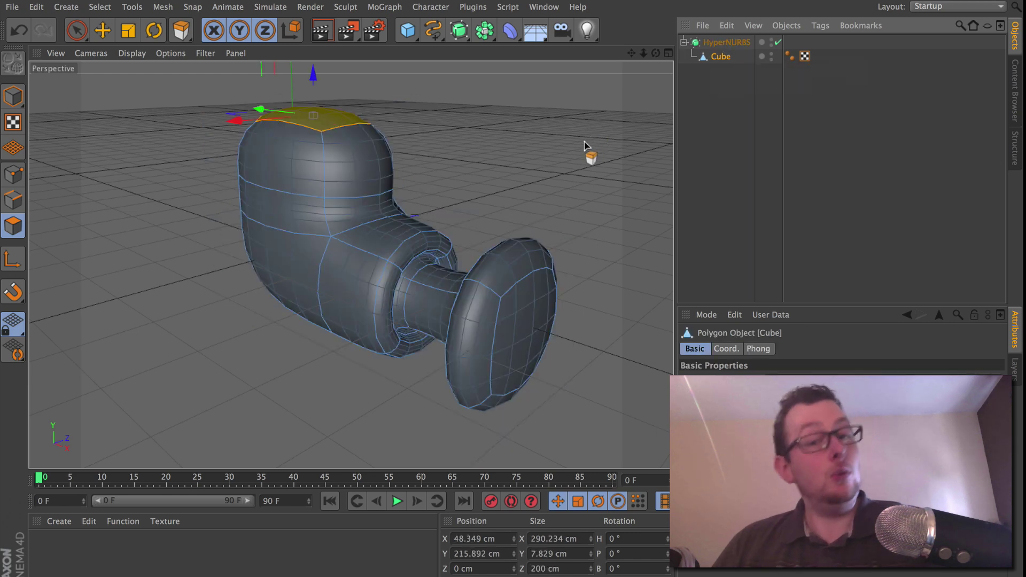
{"action": "left_click", "coordinate": [740, 44]}
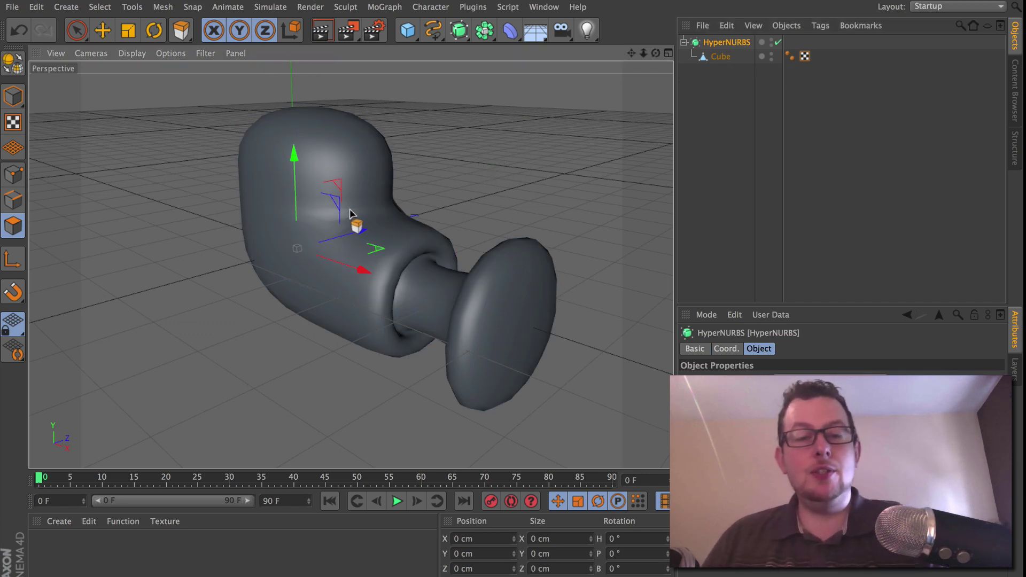
{"action": "mouse_move", "coordinate": [362, 216]}
{"action": "left_mouse_down", "text": "alt"}
{"action": "mouse_move", "coordinate": [604, 220]}
{"action": "mouse_move", "coordinate": [625, 195]}
{"action": "mouse_move", "coordinate": [266, 220]}
{"action": "mouse_move", "coordinate": [362, 238]}
{"action": "mouse_move", "coordinate": [465, 222]}
{"action": "mouse_move", "coordinate": [394, 211]}
{"action": "left_mouse_up", "text": "alt"}
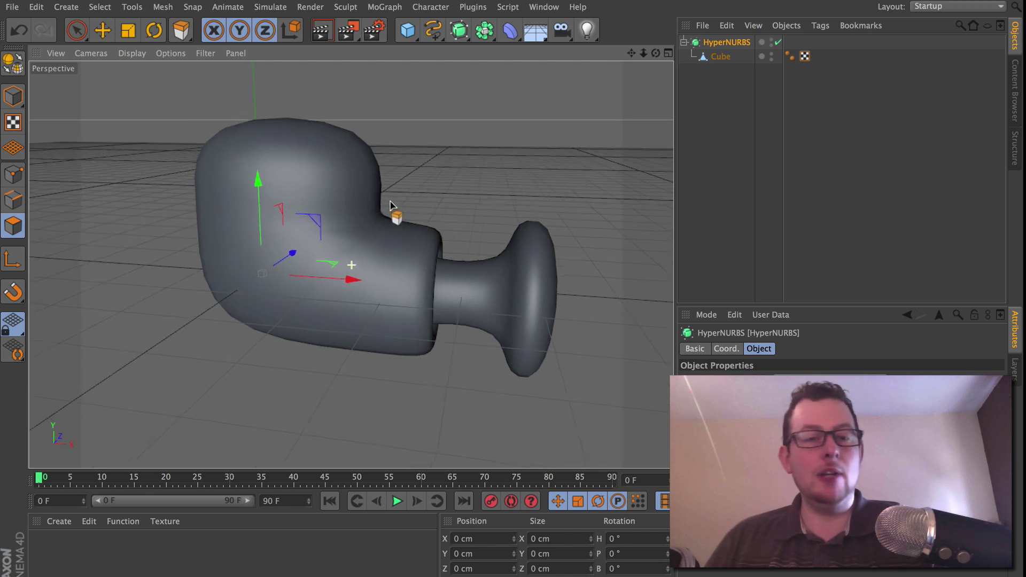
{"action": "left_click", "coordinate": [320, 32]}
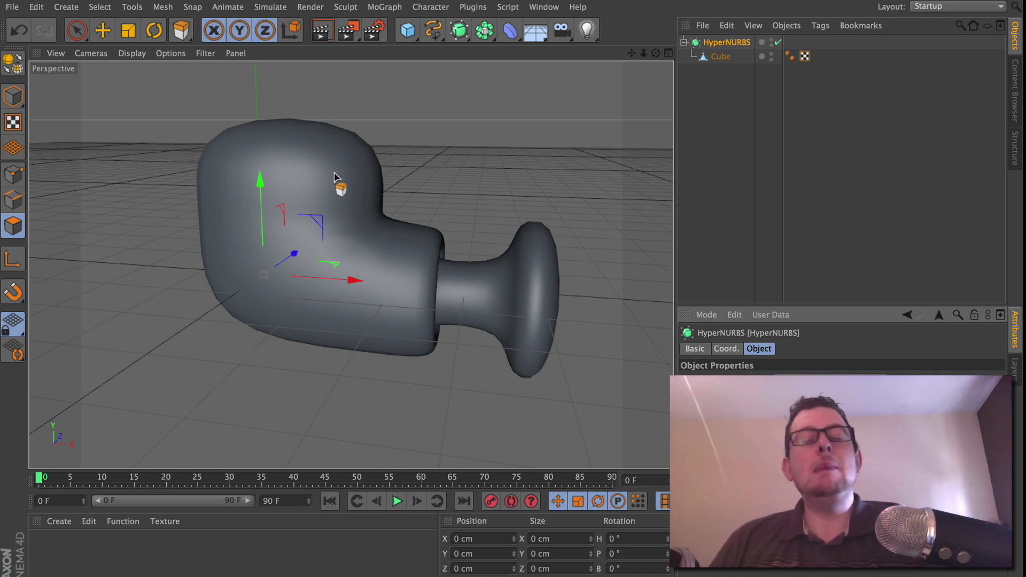
{"action": "left_click", "coordinate": [375, 30]}
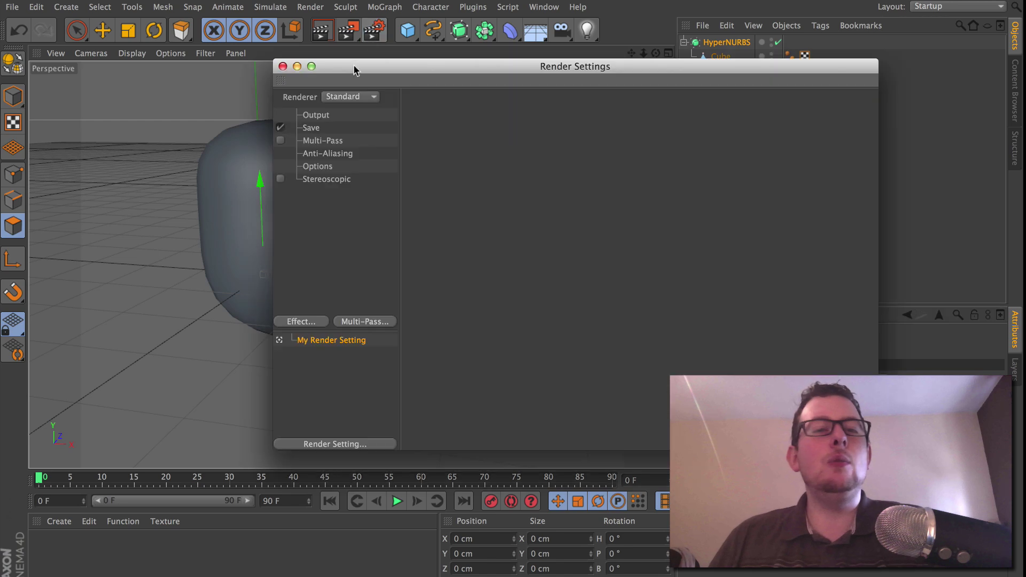
{"action": "left_click", "coordinate": [353, 99]}
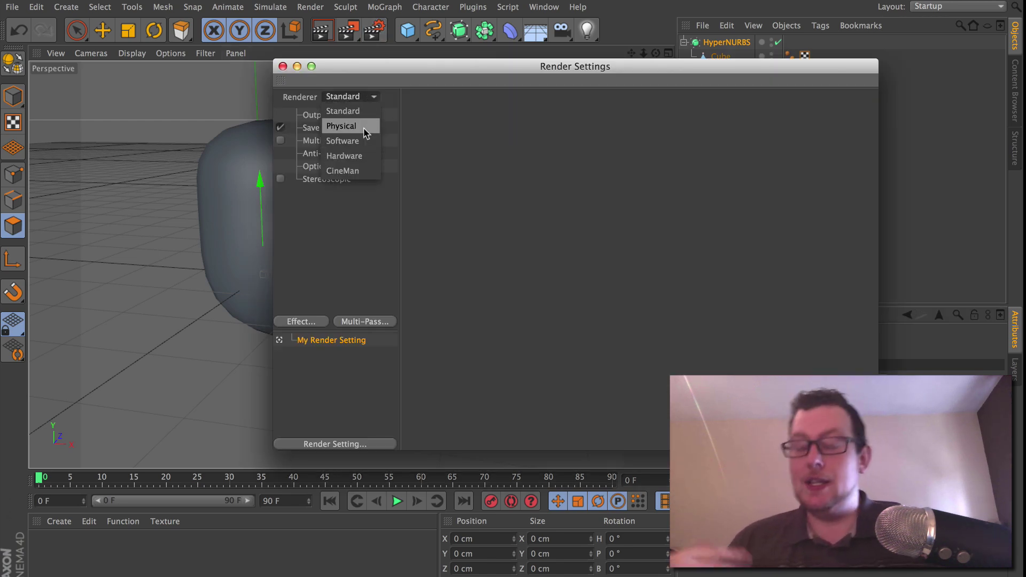
{"action": "left_click", "coordinate": [329, 268]}
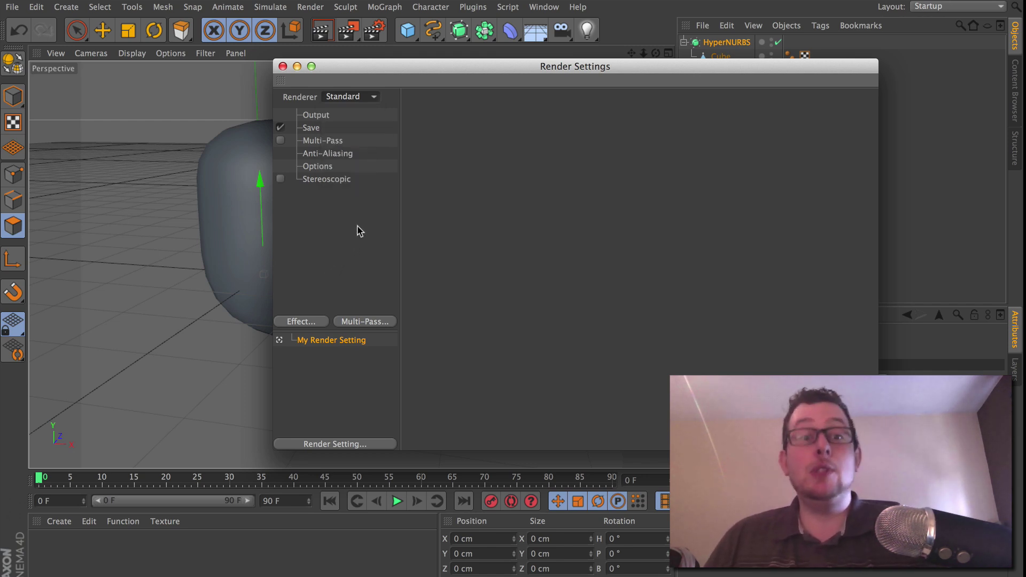
{"action": "left_click_drag", "start_coordinate": [349, 70], "coordinate": [387, 111]}
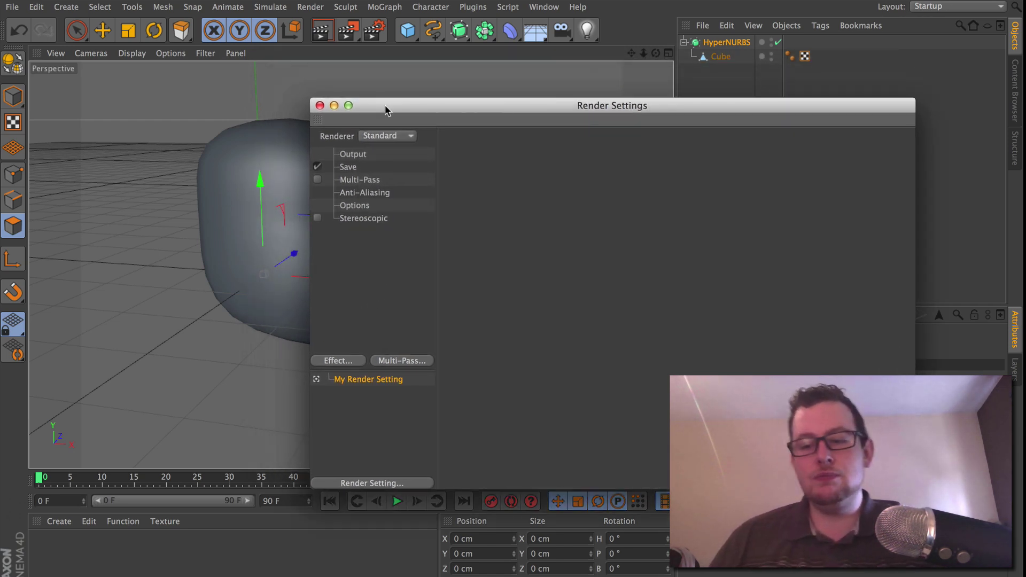
{"action": "left_click", "coordinate": [319, 105]}
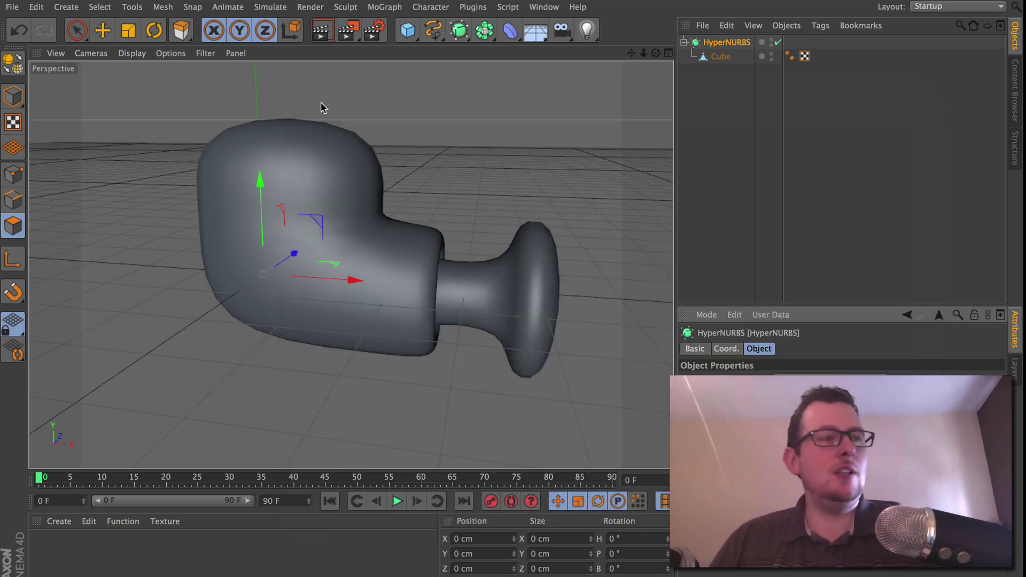